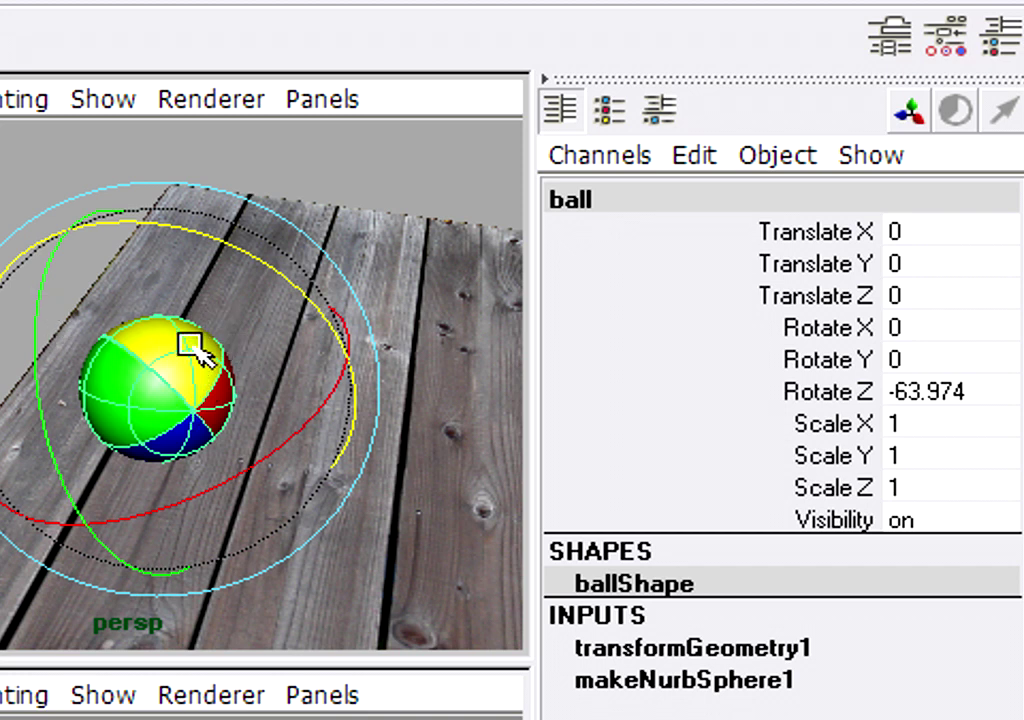
Rotate the ball about its Z axis to about -68.285 in the perspective view
{"action": "left_click_drag", "start_coordinate": [203, 237], "coordinate": [172, 186]}
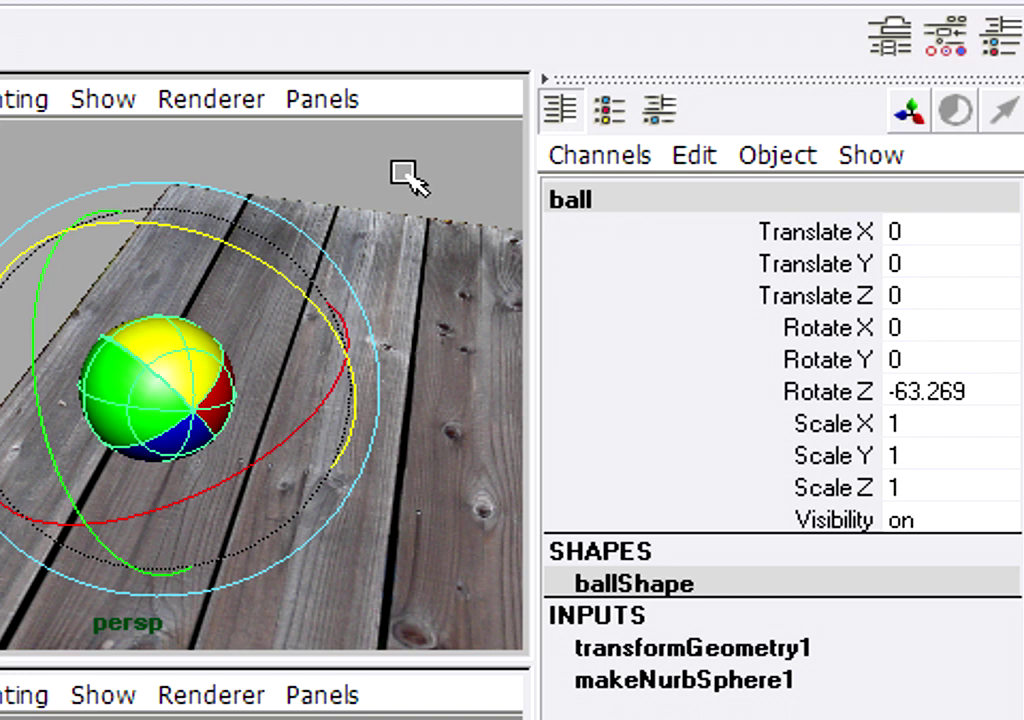
{"action": "mouse_move", "coordinate": [212, 233]}
{"action": "left_mouse_down"}
{"action": "mouse_move", "coordinate": [279, 274]}
{"action": "mouse_move", "coordinate": [228, 248]}
{"action": "mouse_move", "coordinate": [212, 260]}
{"action": "mouse_move", "coordinate": [222, 252]}
{"action": "left_mouse_up"}
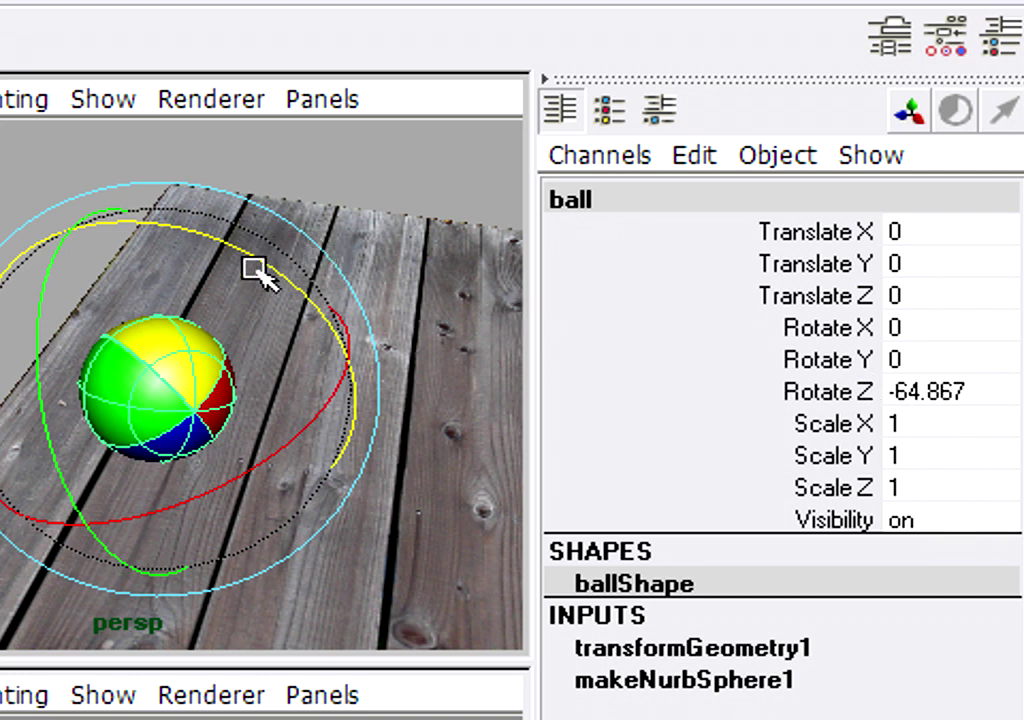
{"action": "left_click_drag", "start_coordinate": [228, 247], "coordinate": [279, 251]}
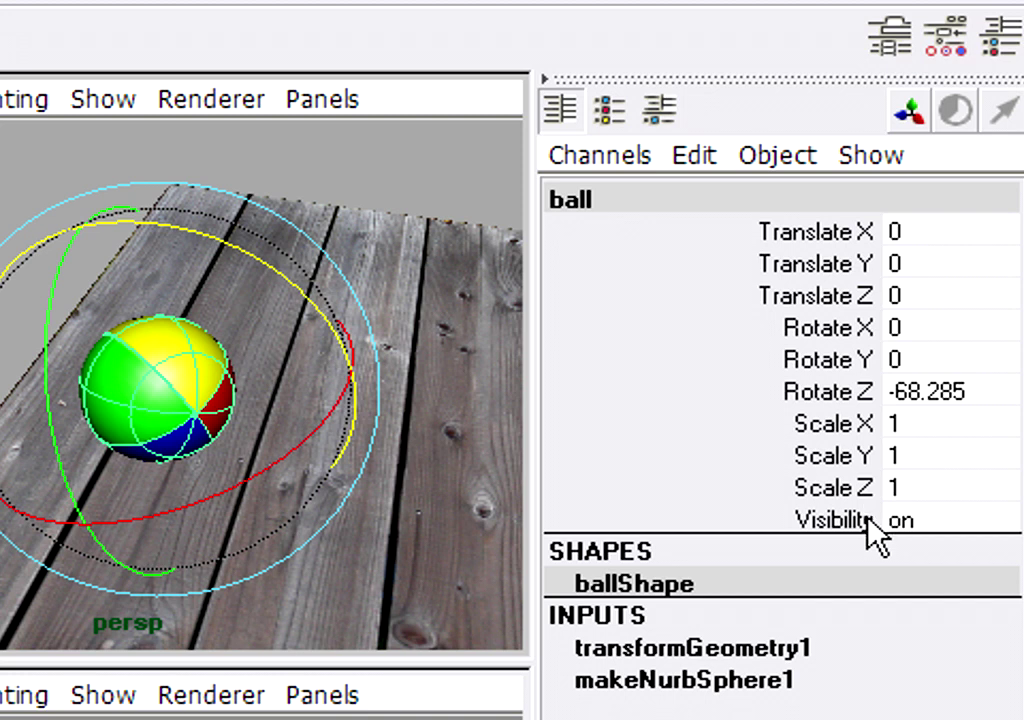
Try shifting the ball to 2.878 in Translate X and -34.538 in Translate Y, and undo the Y shift
{"action": "left_click", "coordinate": [862, 230]}
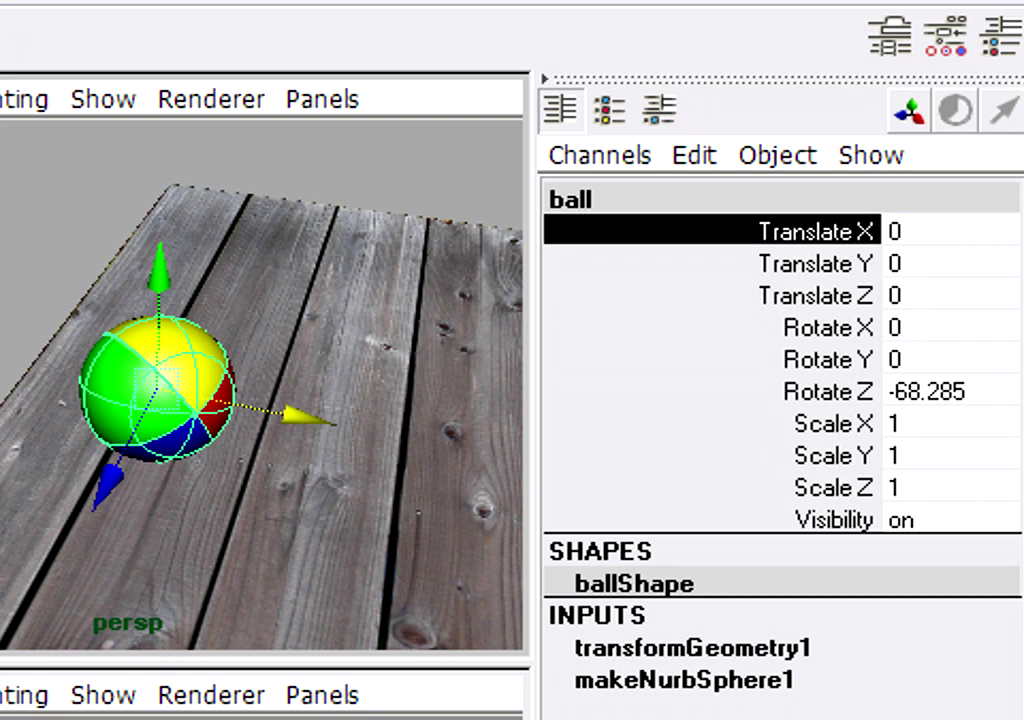
{"action": "mouse_move", "coordinate": [555, 200]}
{"action": "middle_mouse_down"}
{"action": "mouse_move", "coordinate": [565, 200]}
{"action": "mouse_move", "coordinate": [540, 200]}
{"action": "mouse_move", "coordinate": [565, 200]}
{"action": "middle_mouse_up"}
{"action": "left_click", "coordinate": [815, 263]}
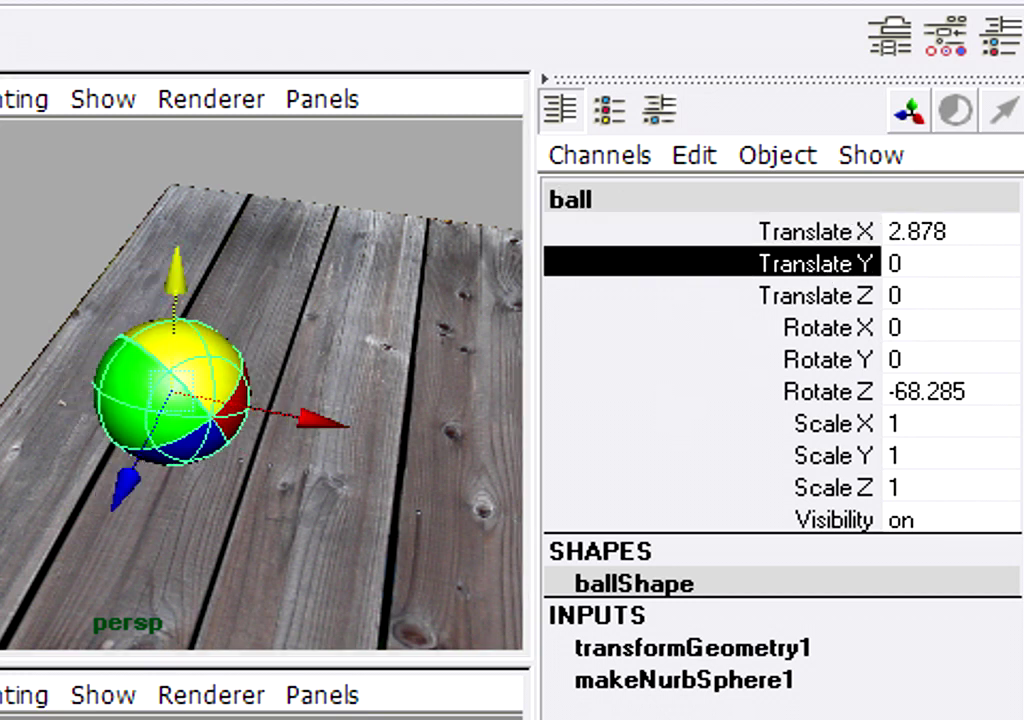
{"action": "mouse_move", "coordinate": [855, 460]}
{"action": "middle_mouse_down"}
{"action": "mouse_move", "coordinate": [800, 460]}
{"action": "mouse_move", "coordinate": [840, 460]}
{"action": "middle_mouse_up"}
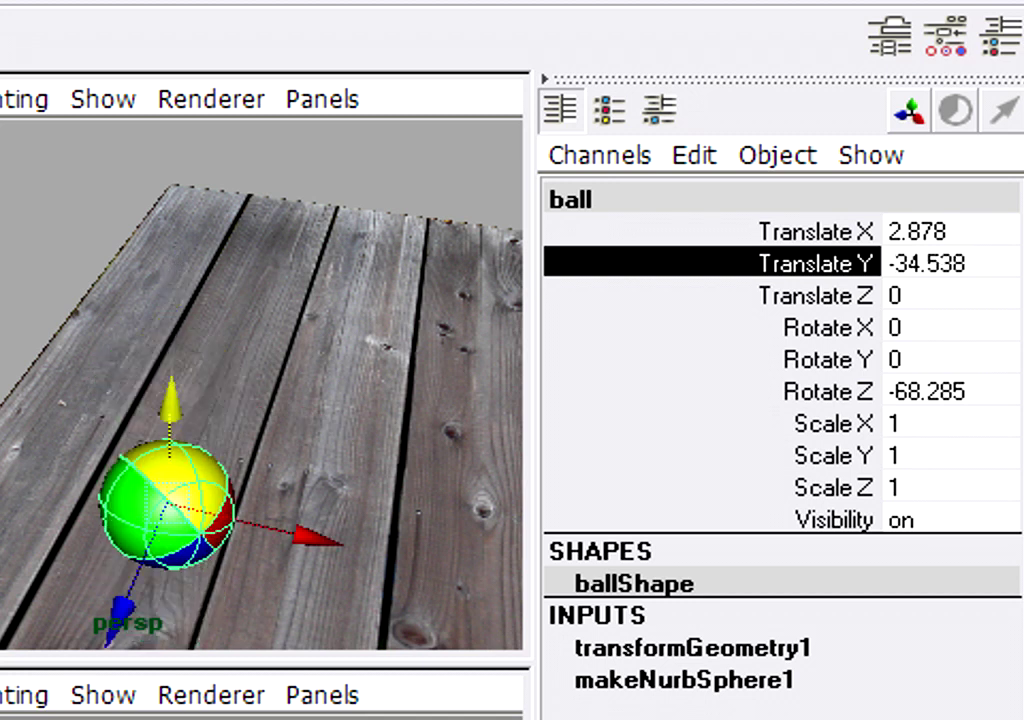
{"action": "key", "text": "ctrl+z"}
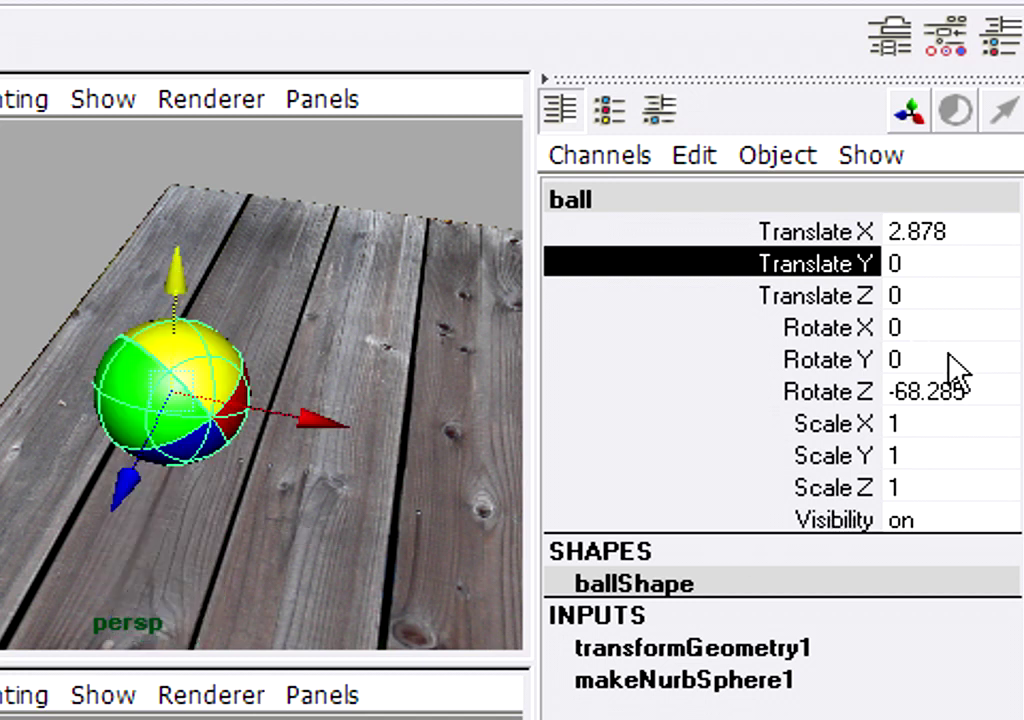
Set the ball's Translate X to 0
{"action": "left_click", "coordinate": [978, 231]}
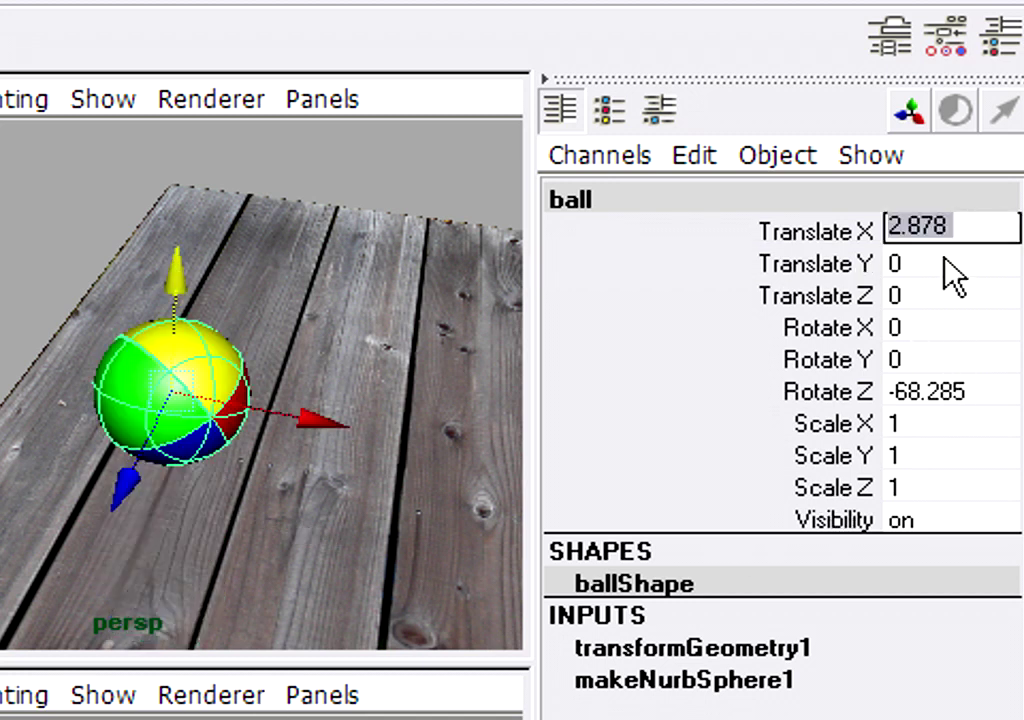
{"action": "type", "text": "0"}
{"action": "key", "text": "Return"}
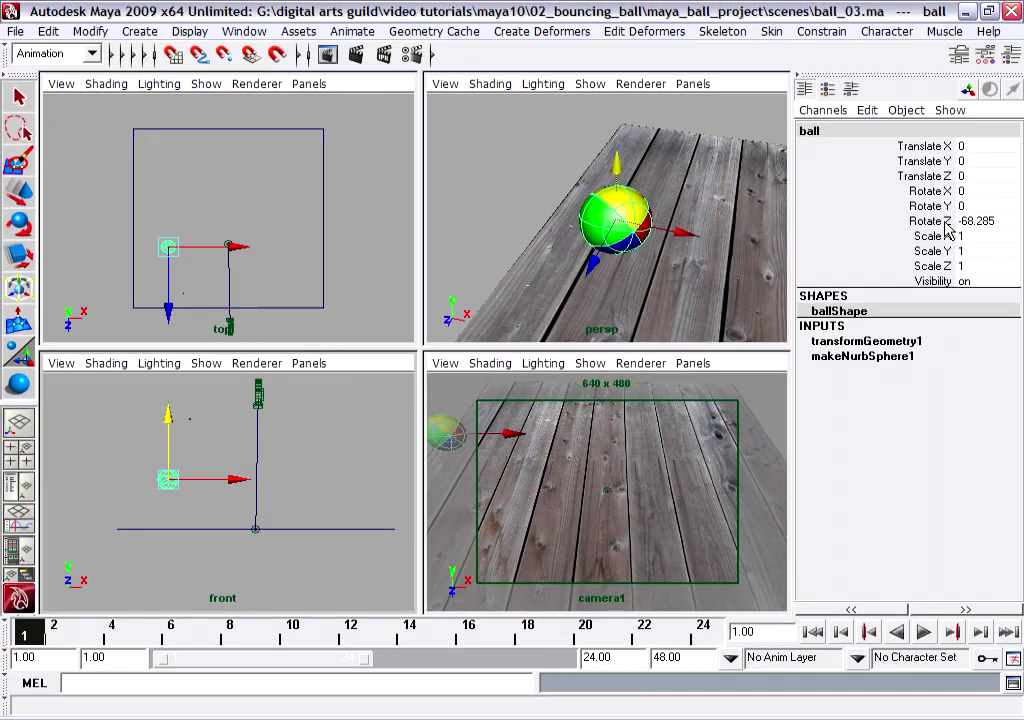
Adjust the ball's Rotate Z channel interactively to about -83.26
{"action": "key", "text": "e"}
{"action": "left_click", "coordinate": [862, 391]}
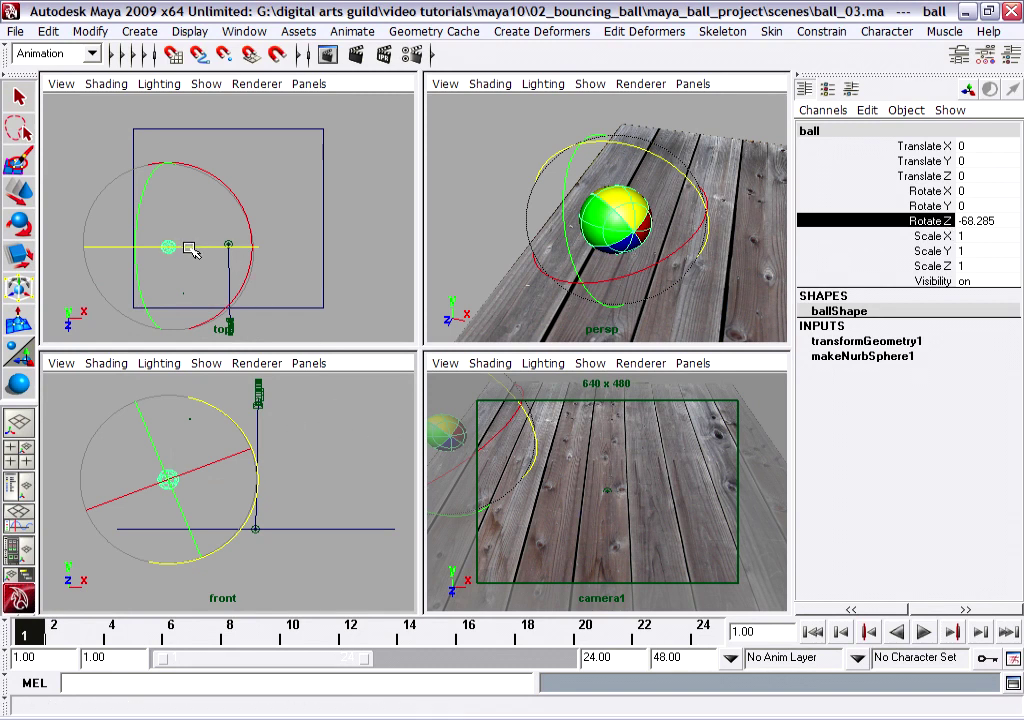
{"action": "middle_click_drag", "start_coordinate": [192, 250], "coordinate": [275, 248]}
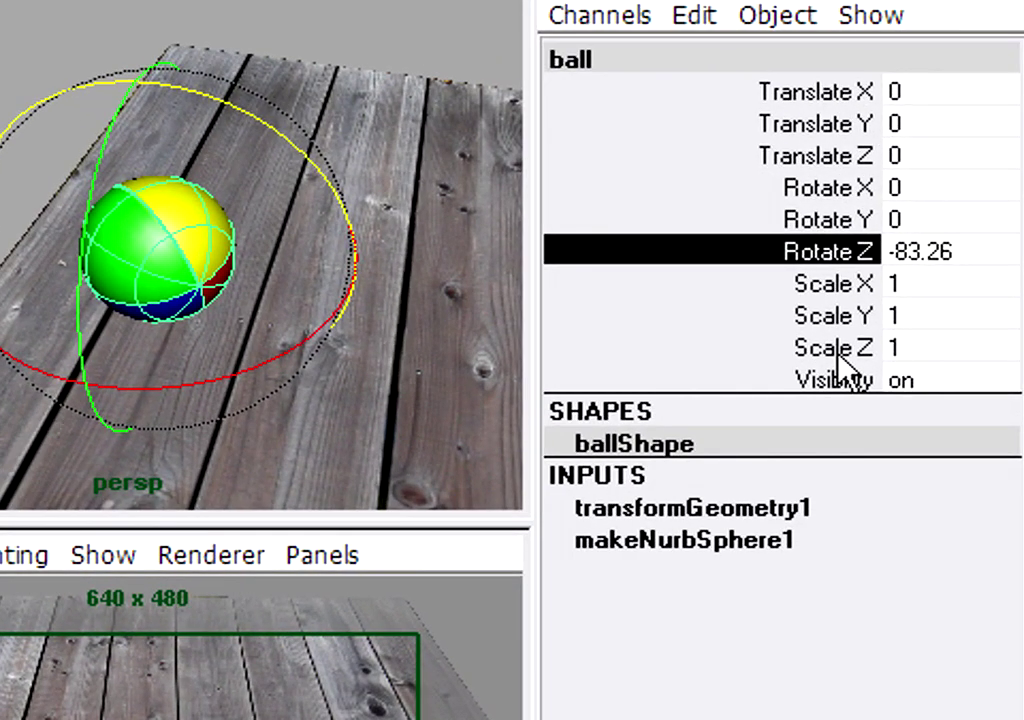
Set the ball's Rotate Z to 0
{"action": "double_click", "coordinate": [966, 249]}
{"action": "type", "text": "0"}
{"action": "key", "text": "Return"}
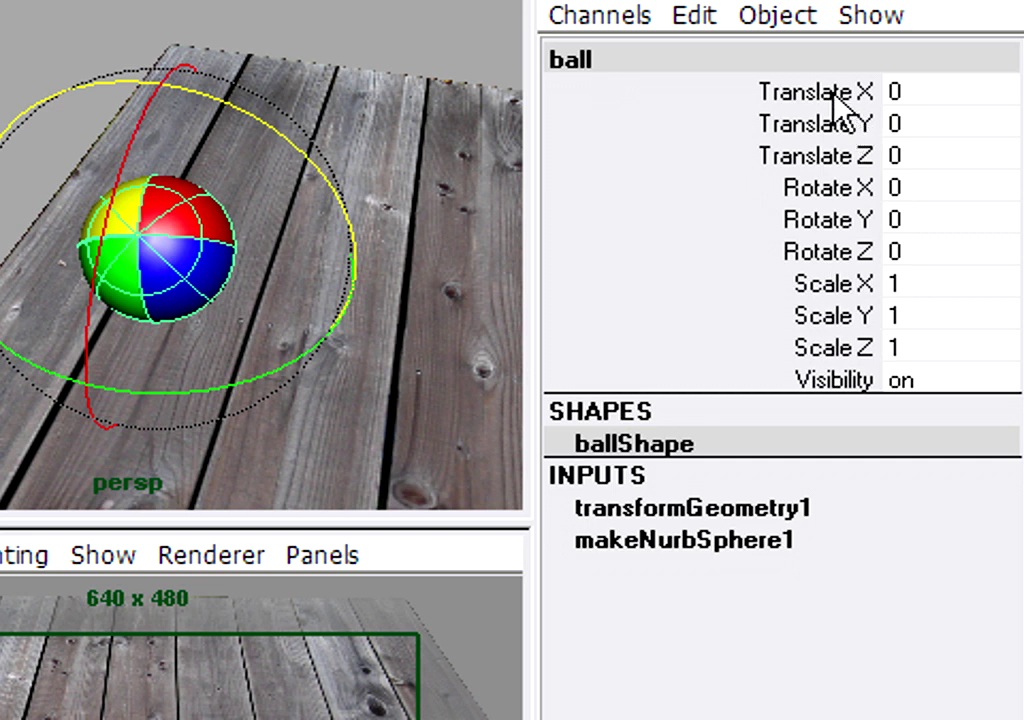
Lock all of the ball's transform and visibility channels except Translate X, Translate Y and Rotate Z
{"action": "left_click_drag", "start_coordinate": [841, 100], "coordinate": [840, 372]}
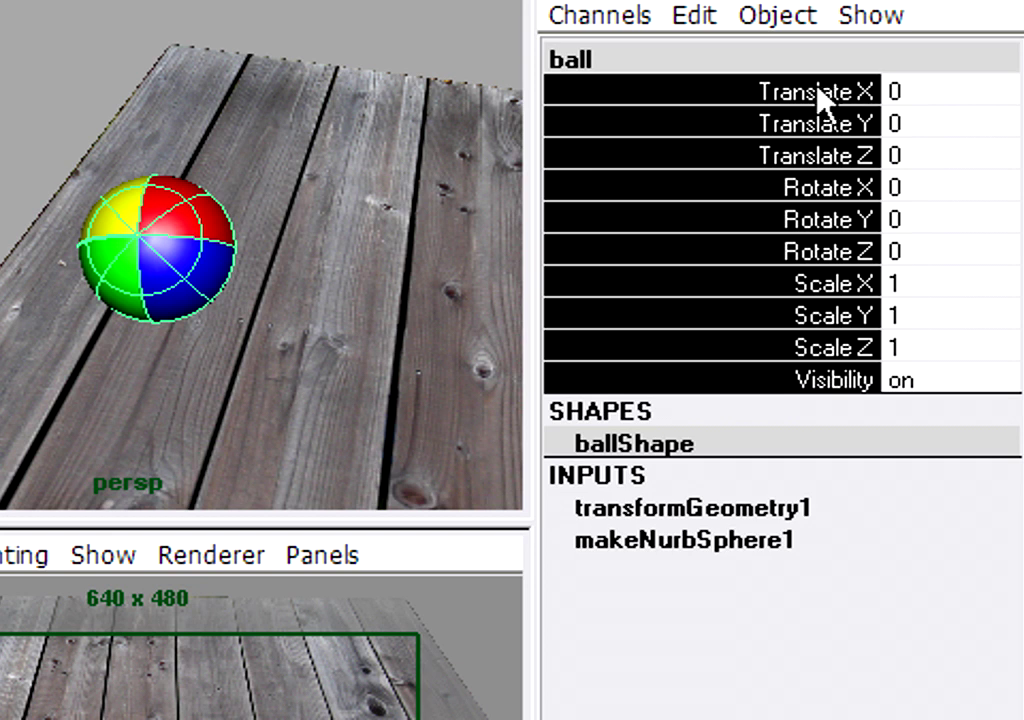
{"action": "left_click", "coordinate": [720, 88], "text": "ctrl"}
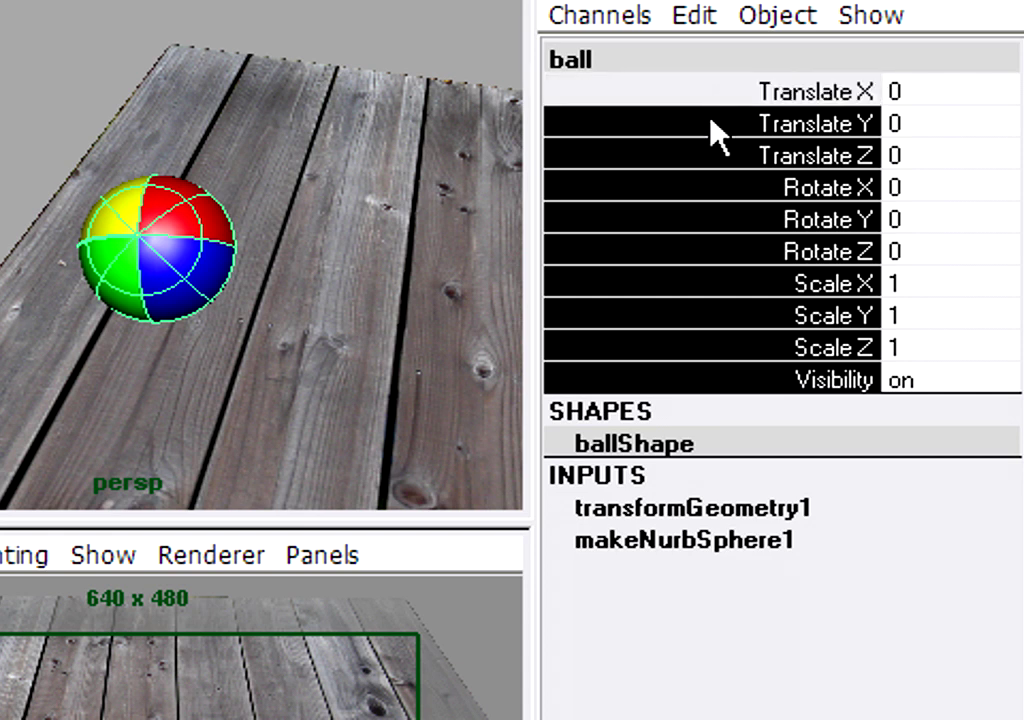
{"action": "left_click", "coordinate": [711, 122], "text": "ctrl"}
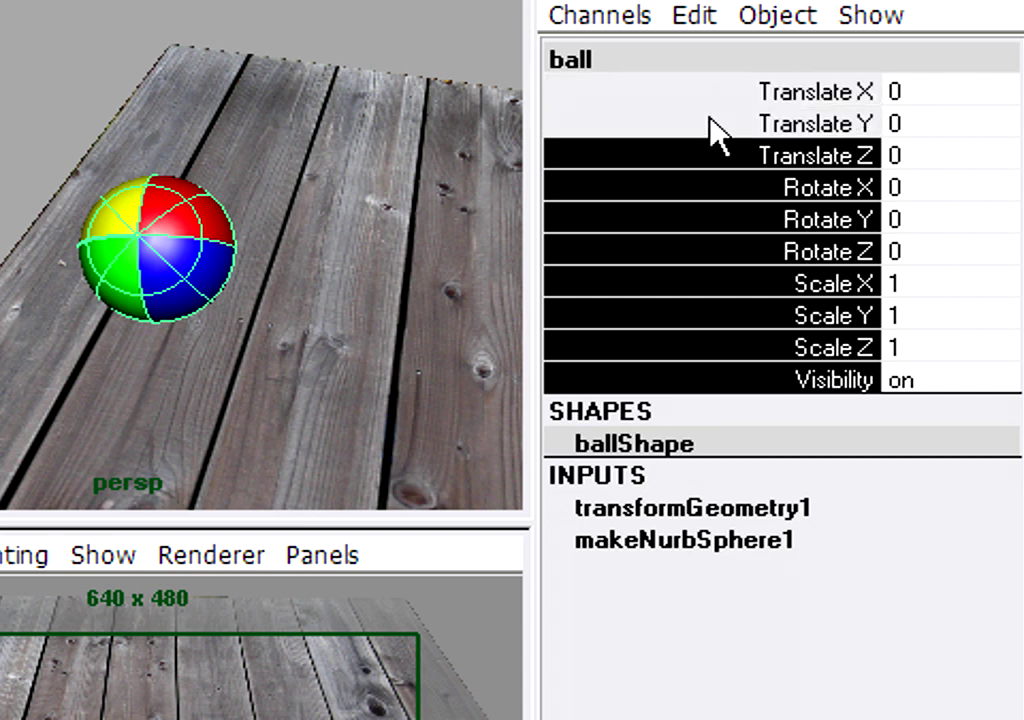
{"action": "left_click", "coordinate": [706, 252], "text": "ctrl"}
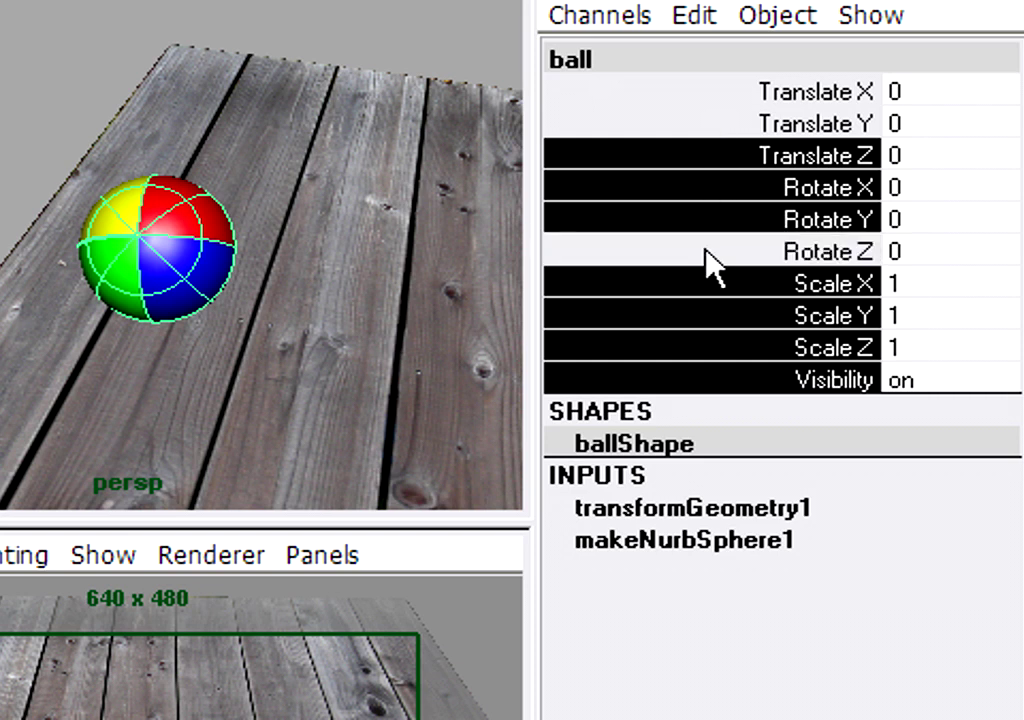
{"action": "left_click", "coordinate": [603, 17]}
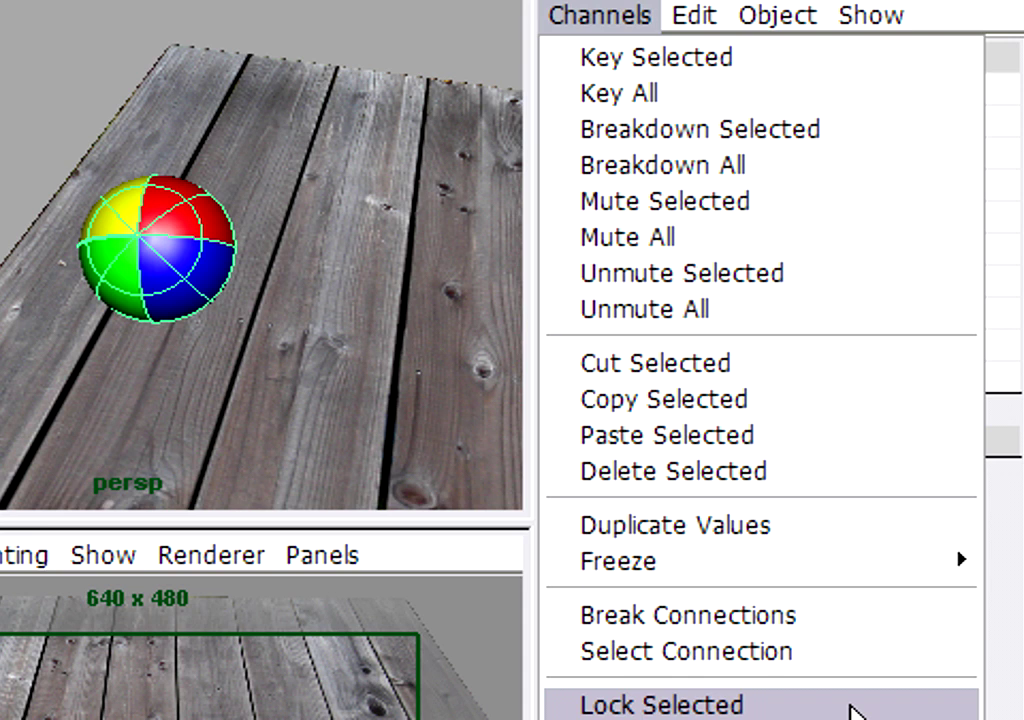
{"action": "left_click", "coordinate": [855, 708]}
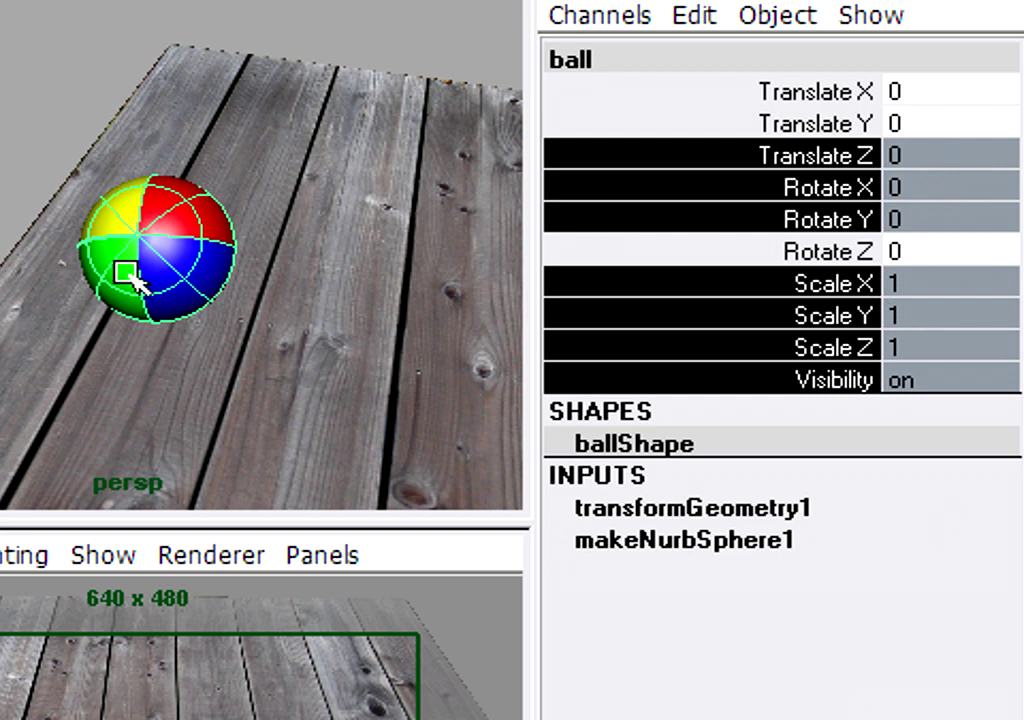
Test the ball's move handles by trying the locked Z axis and shifting it to about 2.071 in X and 2.462 in Y
{"action": "key", "text": "e"}
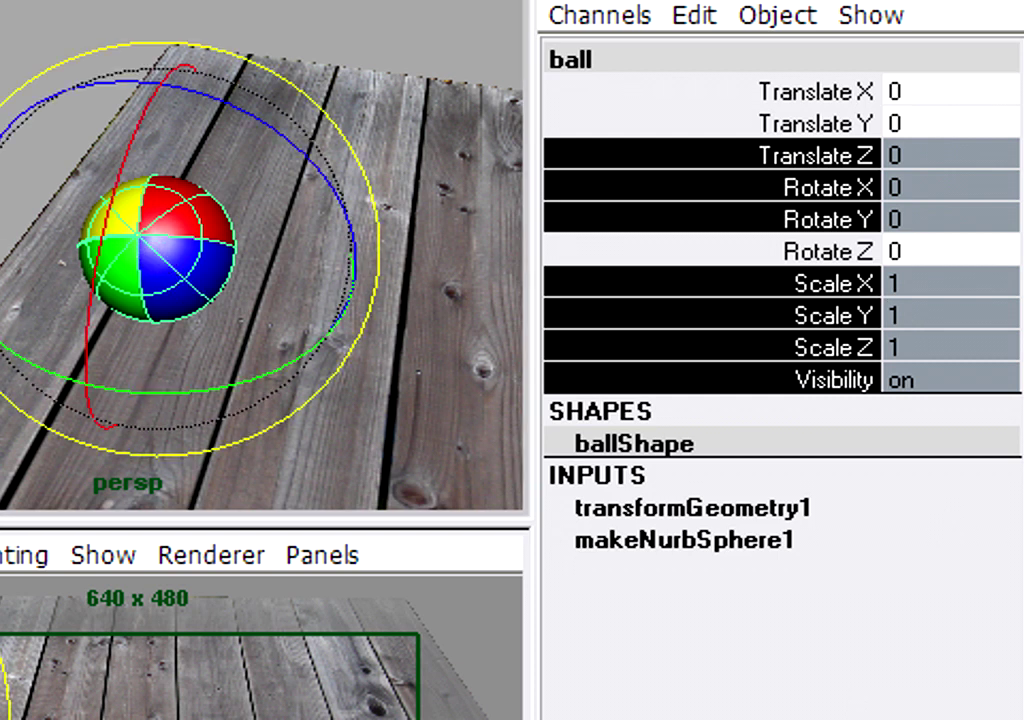
{"action": "key", "text": "w"}
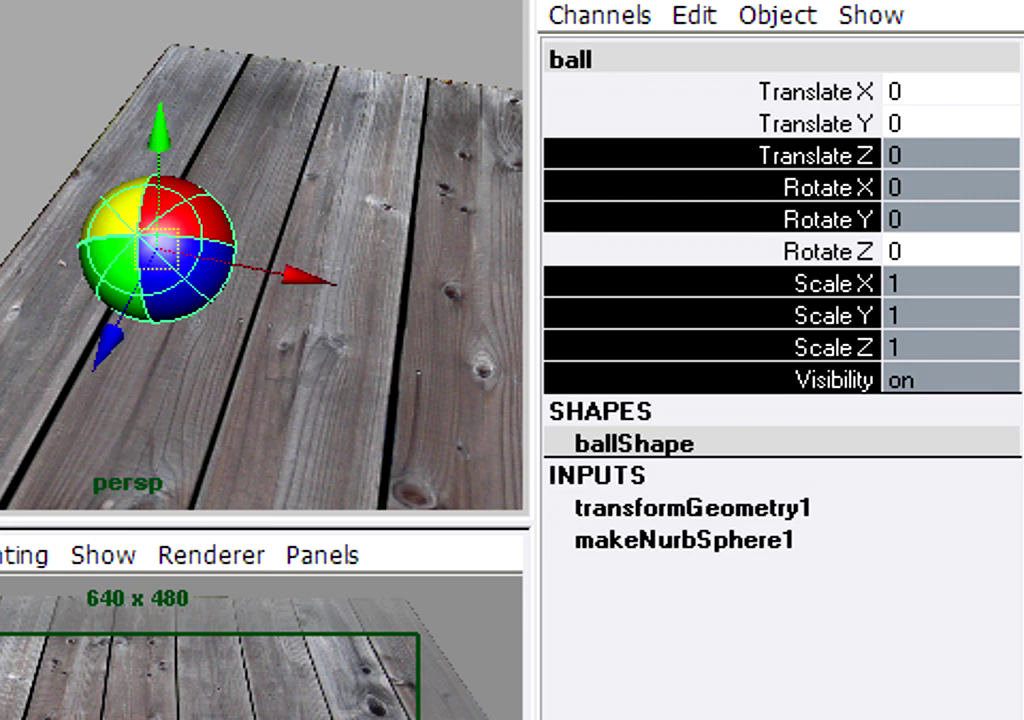
{"action": "left_click", "coordinate": [137, 229], "text": "shift"}
{"action": "left_click", "coordinate": [142, 229]}
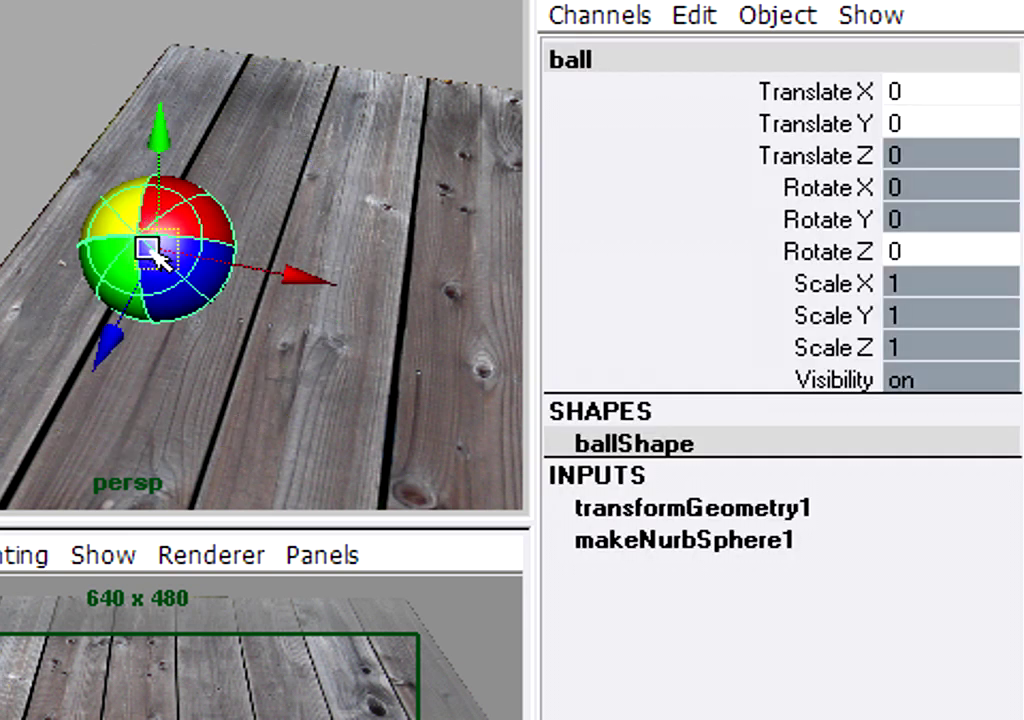
{"action": "left_click", "coordinate": [113, 345]}
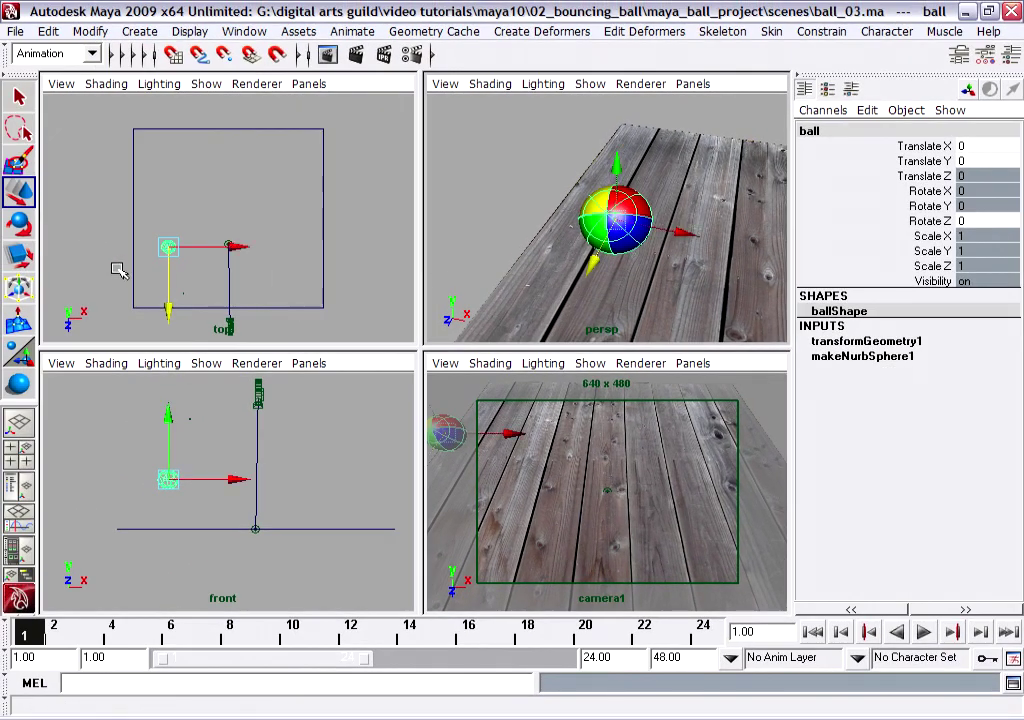
{"action": "left_click", "coordinate": [170, 303]}
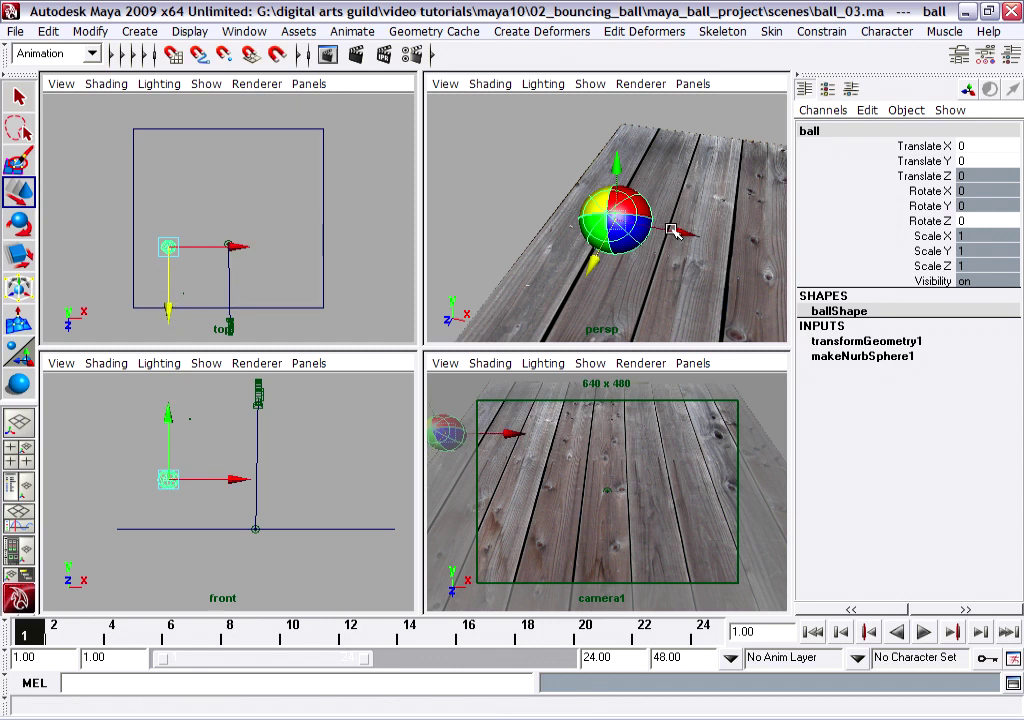
{"action": "left_click_drag", "start_coordinate": [688, 236], "coordinate": [650, 228]}
{"action": "mouse_move", "coordinate": [612, 172]}
{"action": "left_mouse_down"}
{"action": "mouse_move", "coordinate": [619, 140]}
{"action": "mouse_move", "coordinate": [620, 168]}
{"action": "left_mouse_up"}
Try rotating the ball about the locked Y axis and about Z to 10.095, and undo the Z rotation
{"action": "key", "text": "e"}
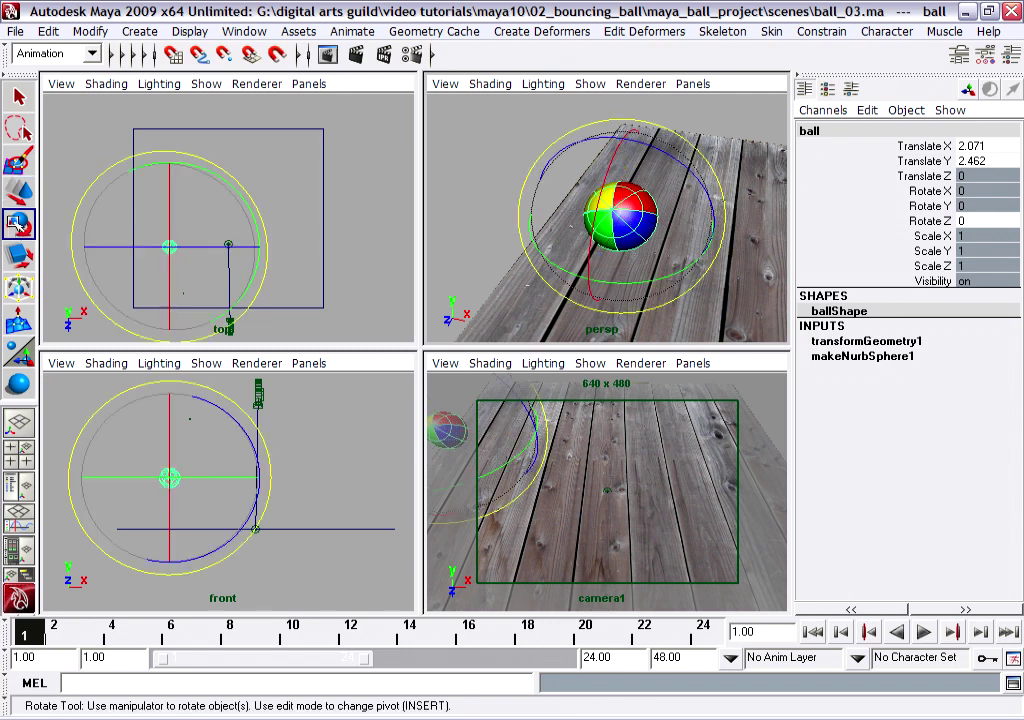
{"action": "left_click", "coordinate": [603, 281]}
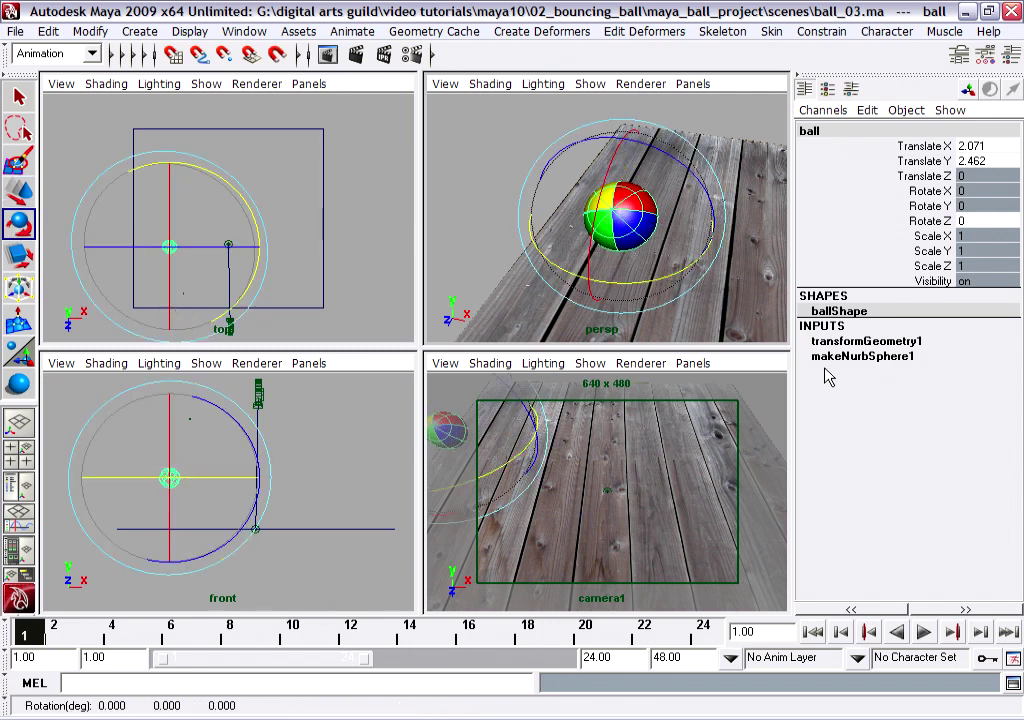
{"action": "left_click_drag", "start_coordinate": [514, 115], "coordinate": [631, 137]}
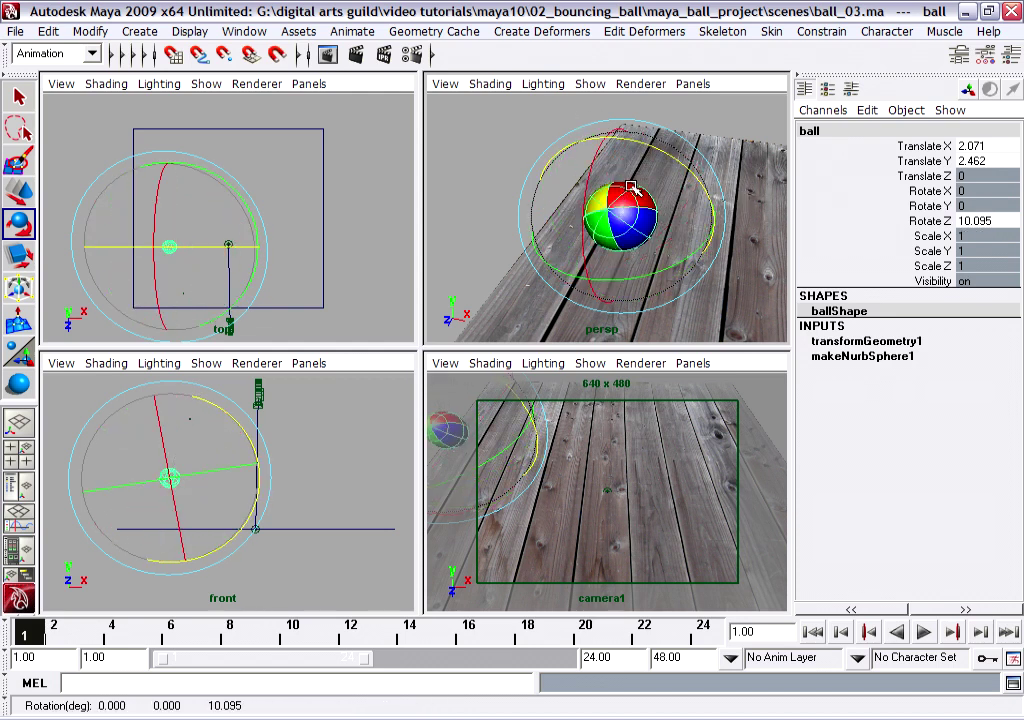
{"action": "key", "text": "ctrl+z"}
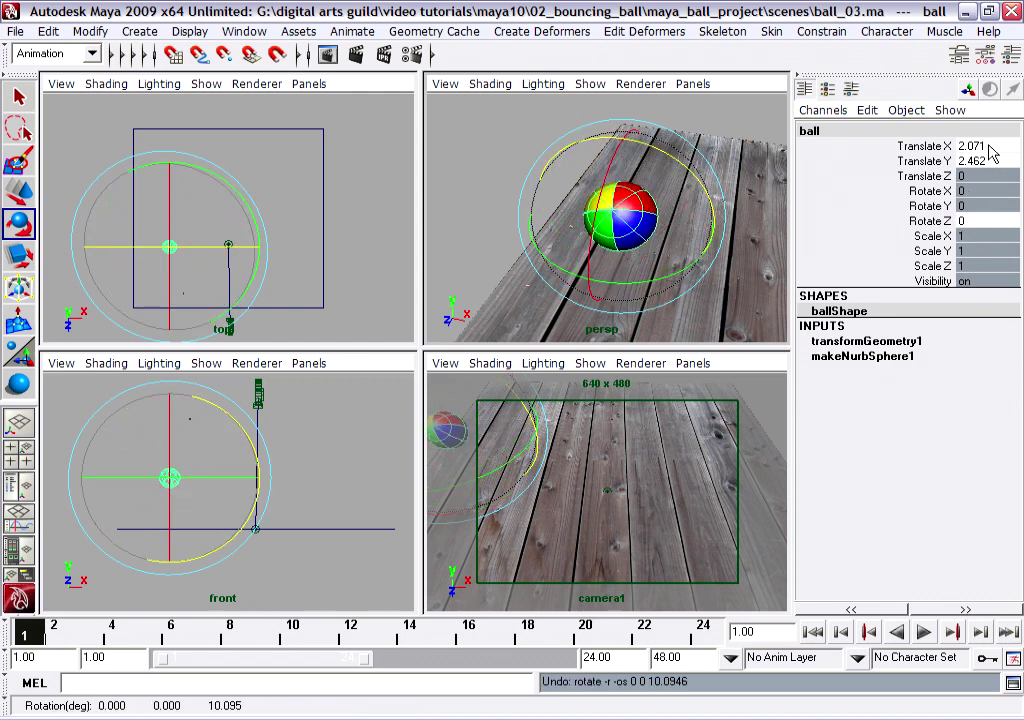
Set the ball's Translate X, Translate Y and Rotate Z to 0 together
{"action": "left_click_drag", "start_coordinate": [989, 146], "coordinate": [994, 230]}
{"action": "type", "text": "0"}
{"action": "key", "text": "Return"}
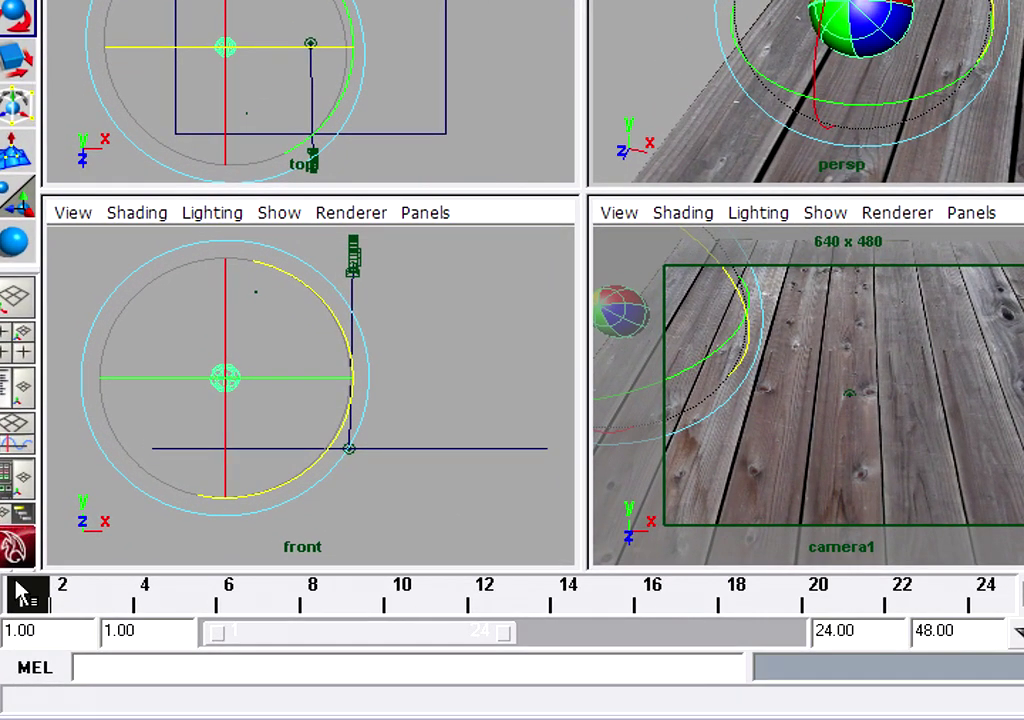
Extend the playback range so it ends at frame 48
{"action": "left_click_drag", "start_coordinate": [512, 636], "coordinate": [841, 647]}
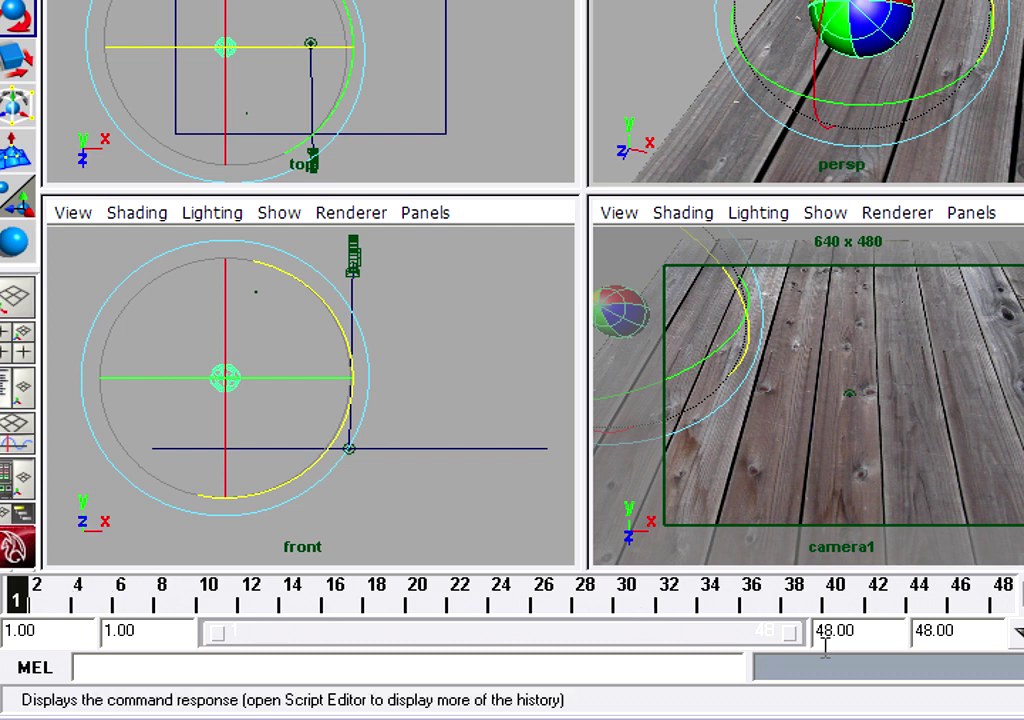
{"action": "left_click_drag", "start_coordinate": [787, 640], "coordinate": [846, 642]}
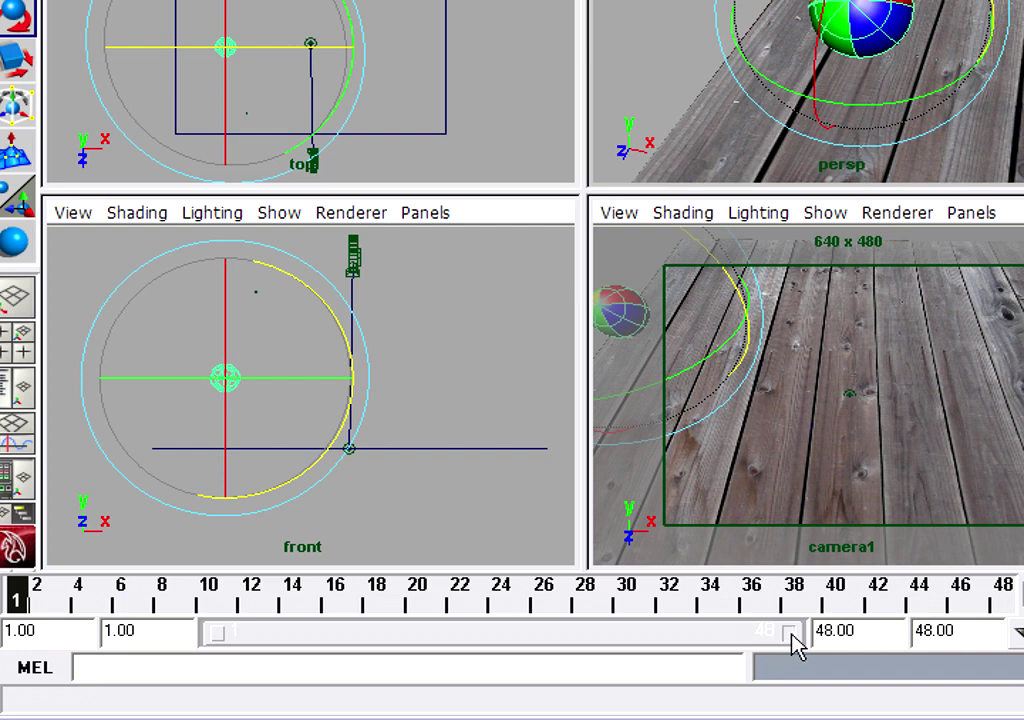
Shorten the playback range to end at frame 29, and extend it back to frame 48
{"action": "left_click_drag", "start_coordinate": [793, 634], "coordinate": [563, 640]}
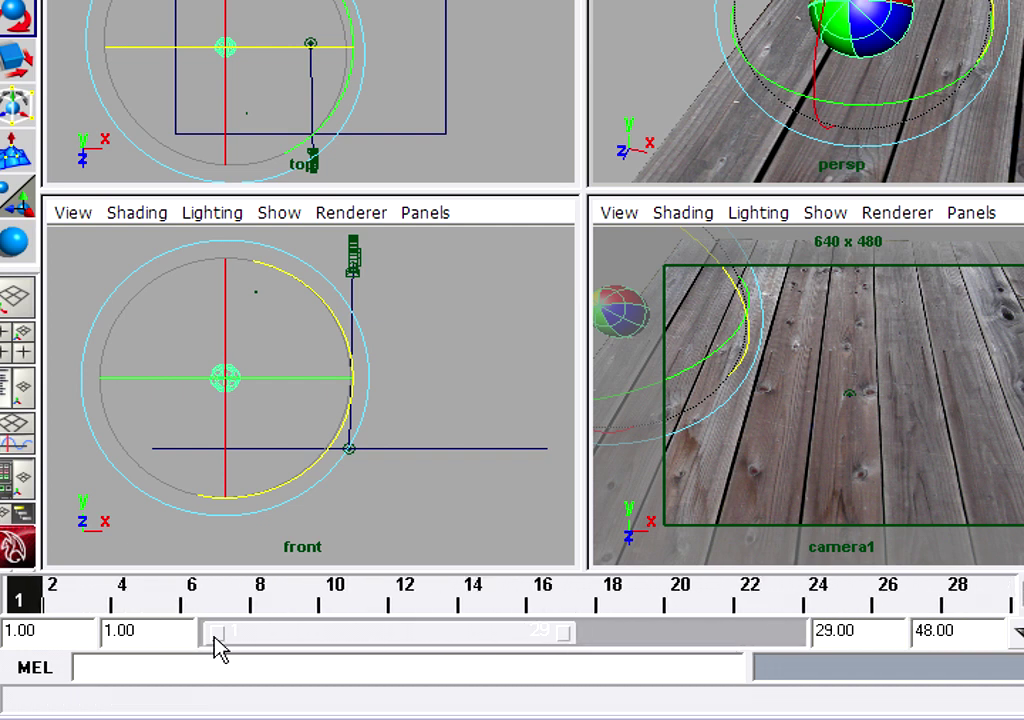
{"action": "left_click_drag", "start_coordinate": [224, 648], "coordinate": [100, 620]}
{"action": "left_click_drag", "start_coordinate": [562, 647], "coordinate": [898, 656]}
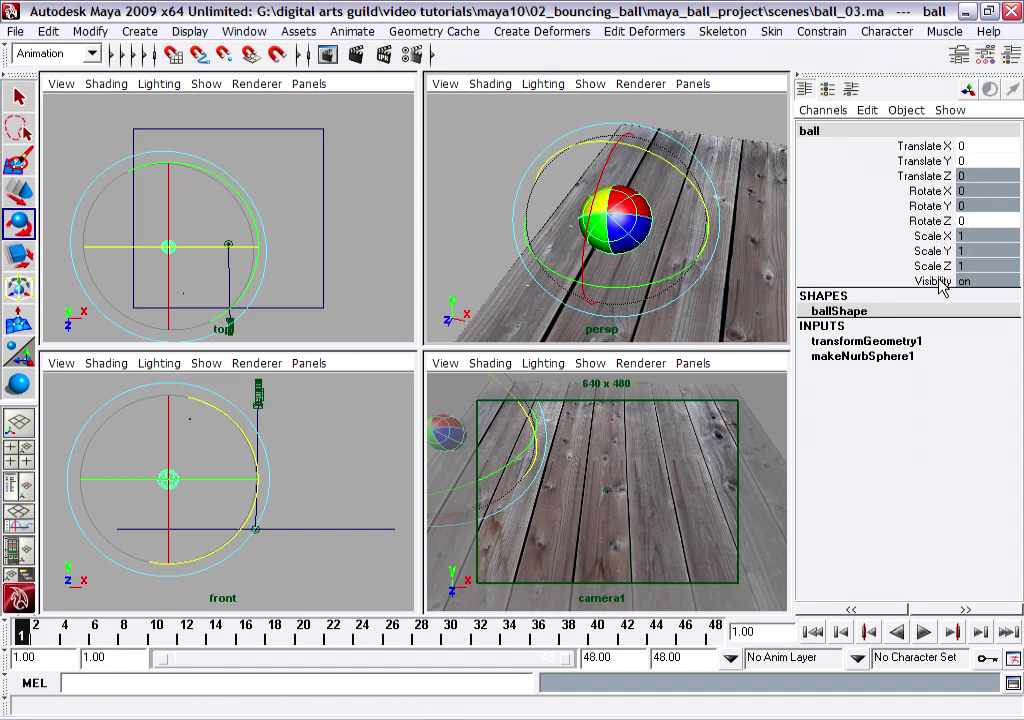
Set a keyframe at frame 1 on the ball's unlocked channels
{"action": "key", "text": "s"}
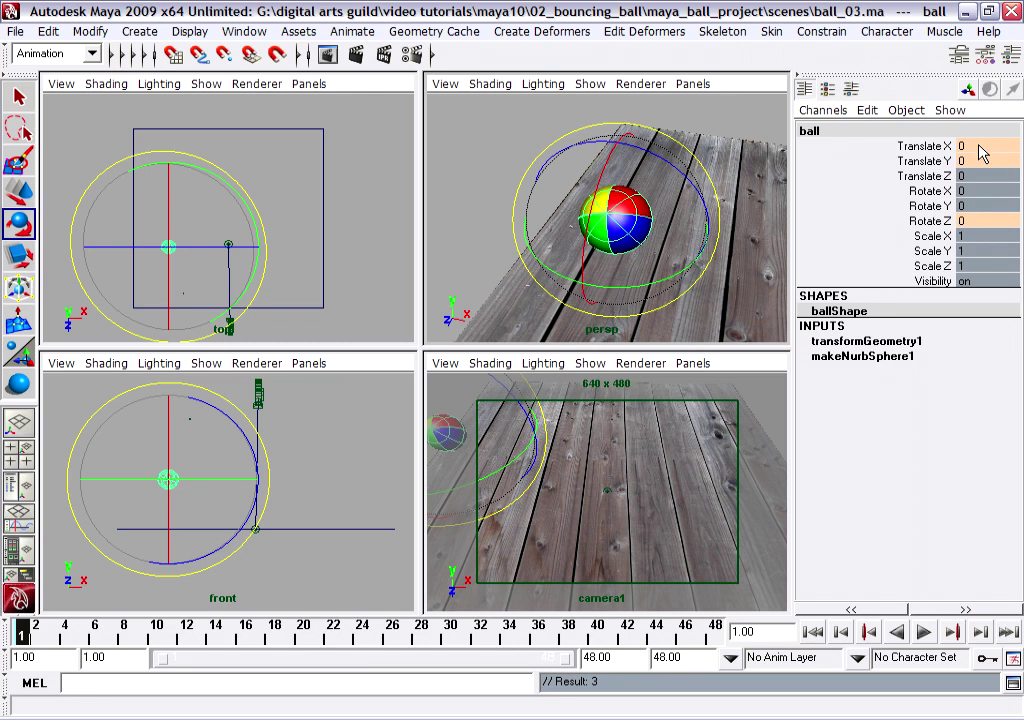
{"action": "left_click", "coordinate": [352, 32]}
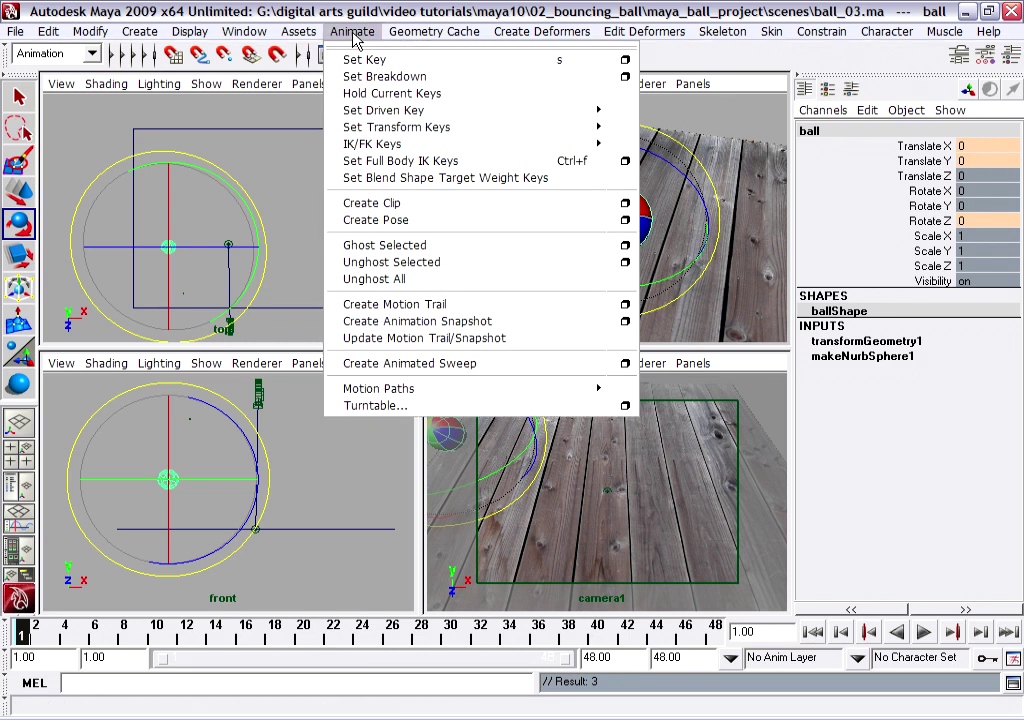
{"action": "left_click", "coordinate": [437, 61]}
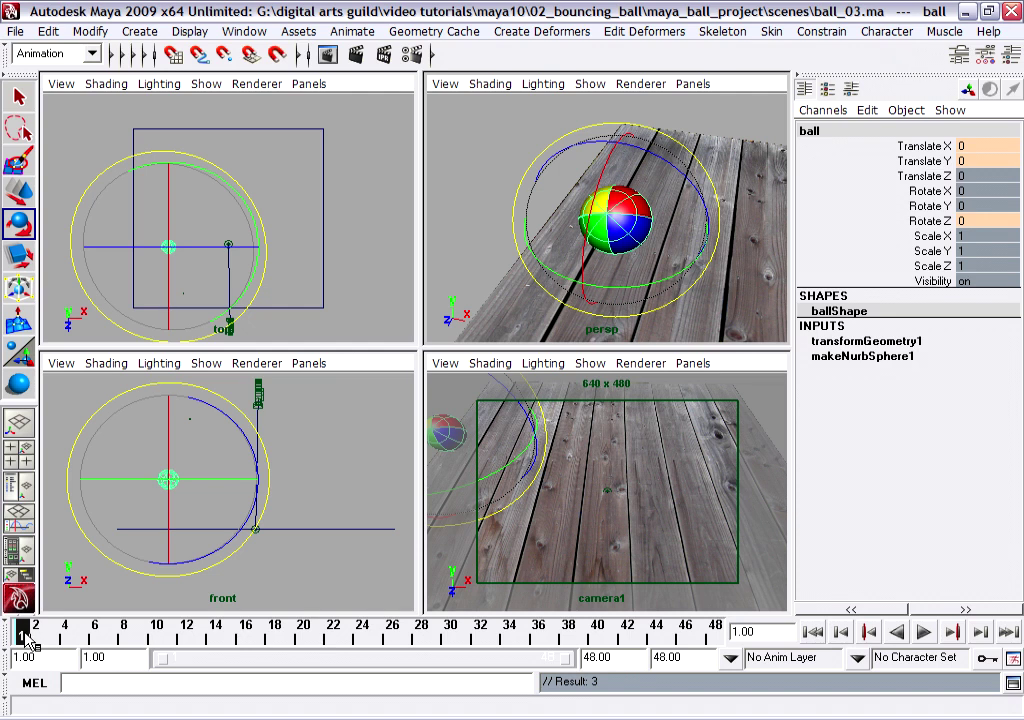
At frame 24, move the ball to about 121 in X and about -63 in Y, near the floor's middle
{"action": "left_click_drag", "start_coordinate": [27, 638], "coordinate": [290, 641]}
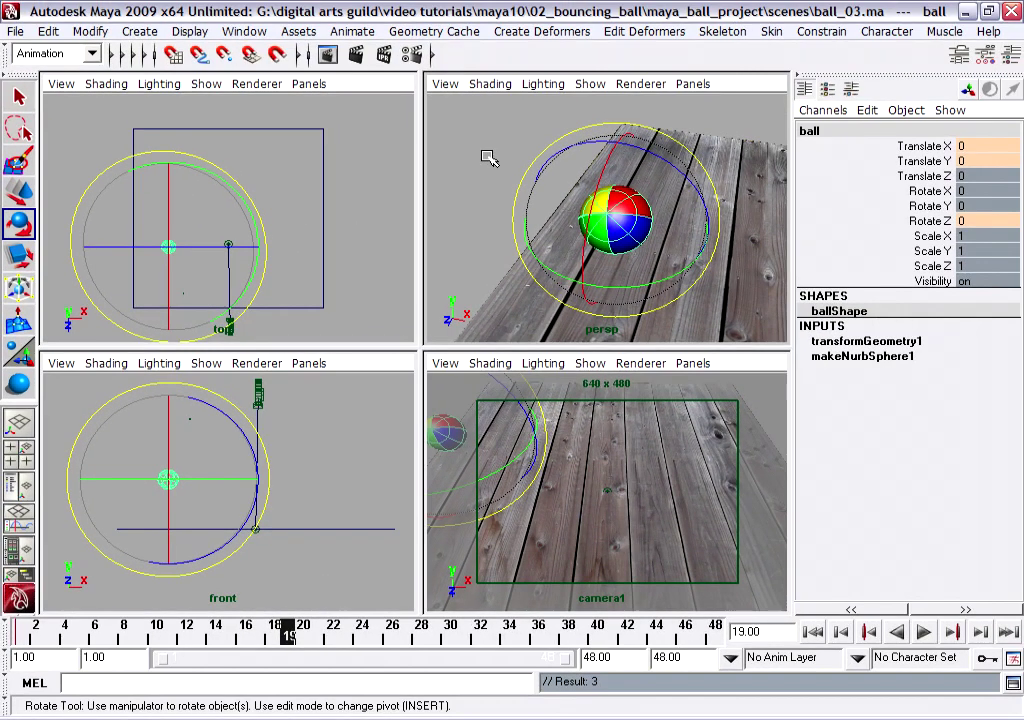
{"action": "left_click", "coordinate": [488, 158]}
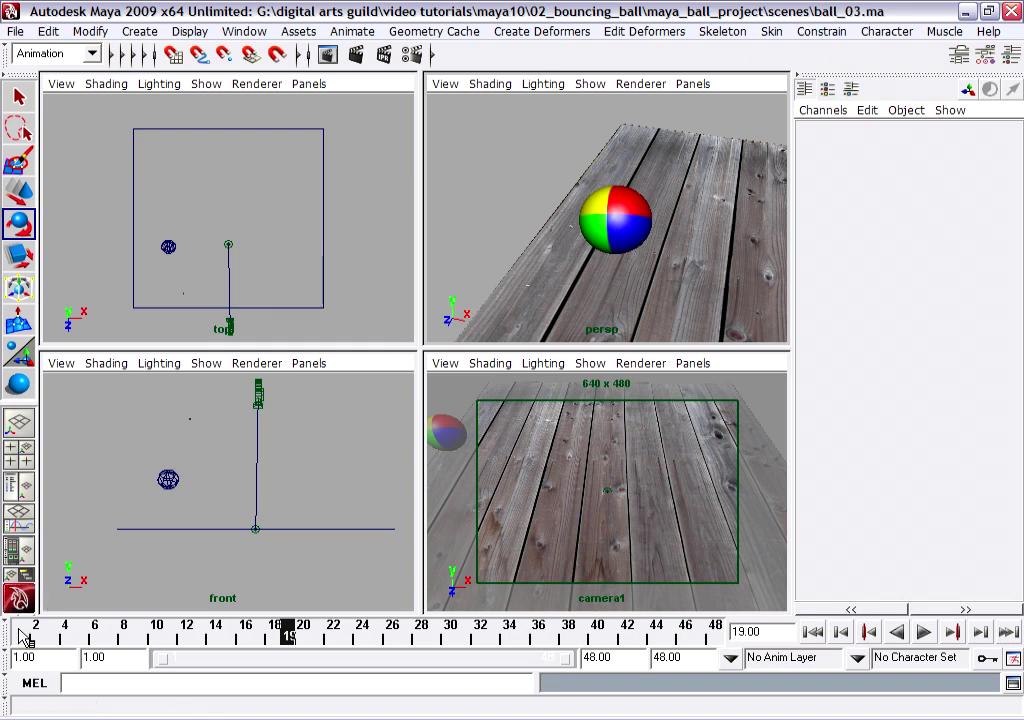
{"action": "left_click", "coordinate": [617, 219]}
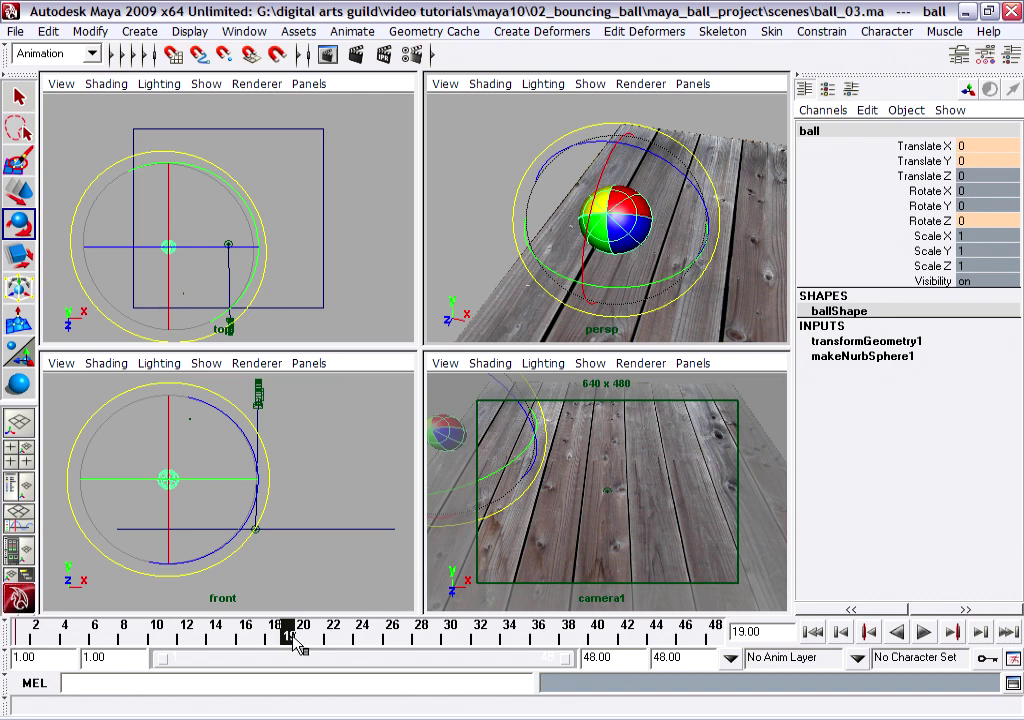
{"action": "left_click_drag", "start_coordinate": [290, 641], "coordinate": [358, 643]}
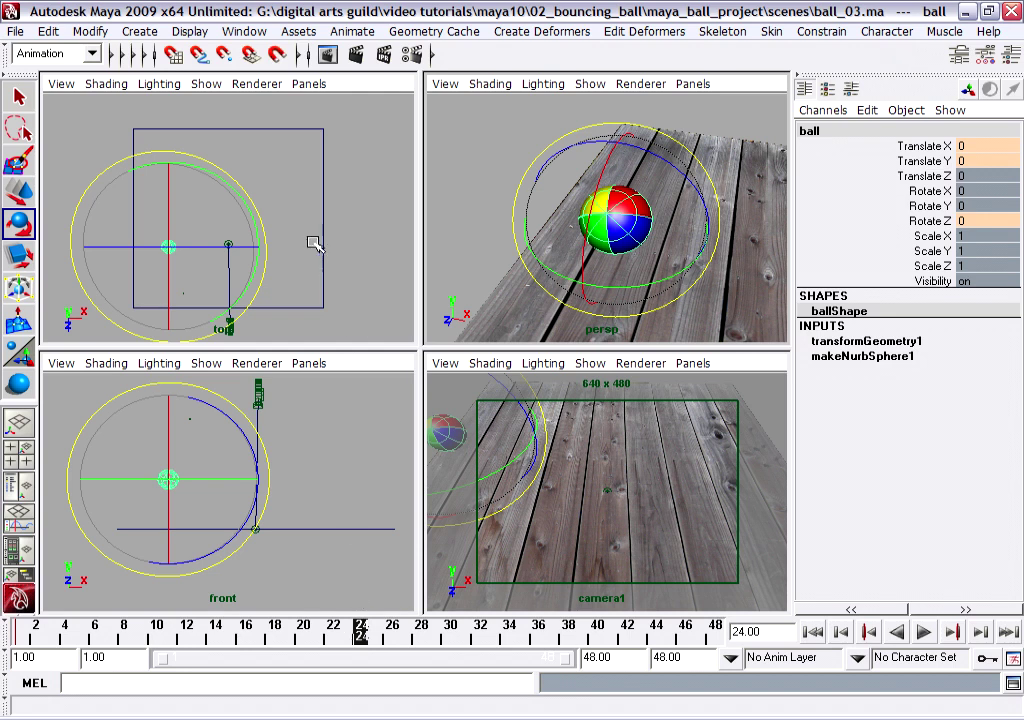
{"action": "left_click", "coordinate": [17, 193]}
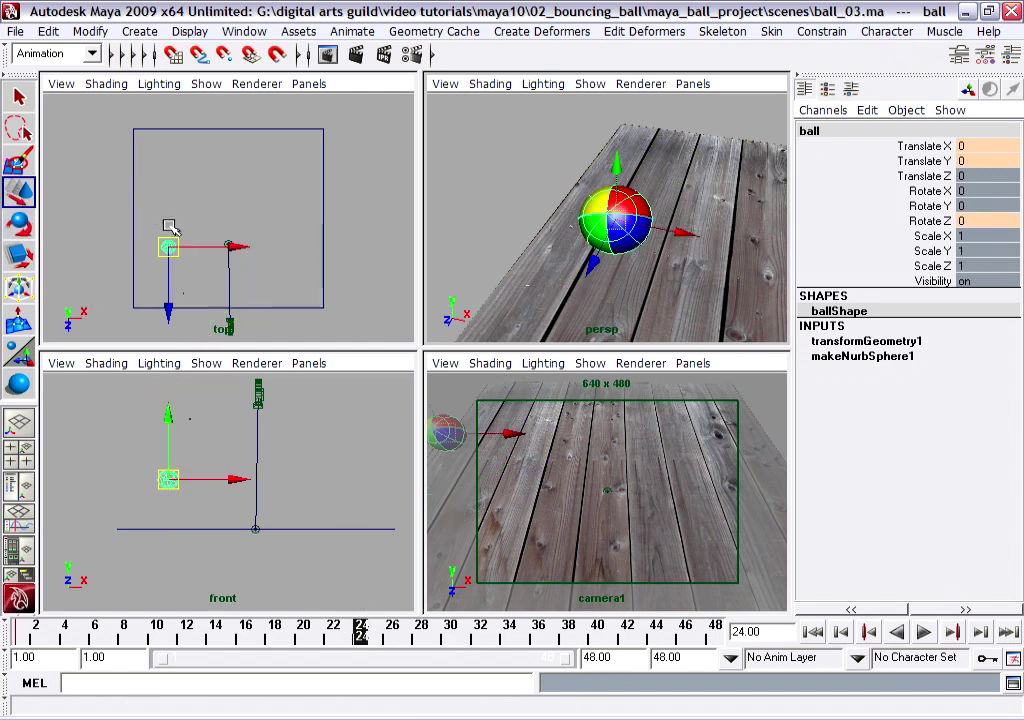
{"action": "left_click_drag", "start_coordinate": [512, 436], "coordinate": [665, 439]}
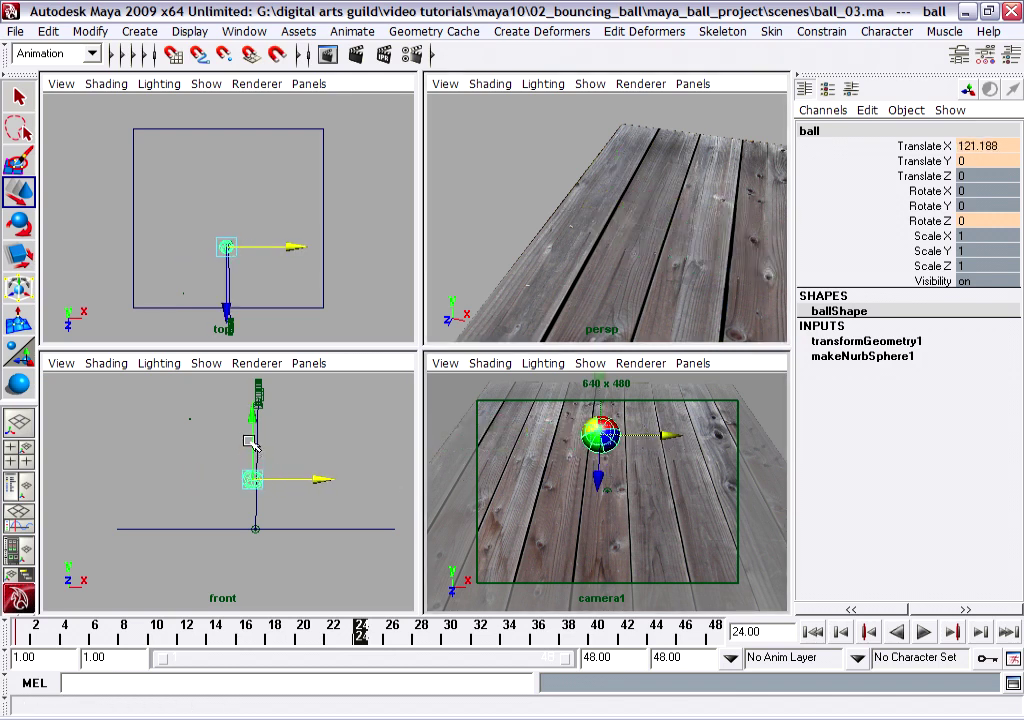
{"action": "left_click_drag", "start_coordinate": [254, 415], "coordinate": [267, 478]}
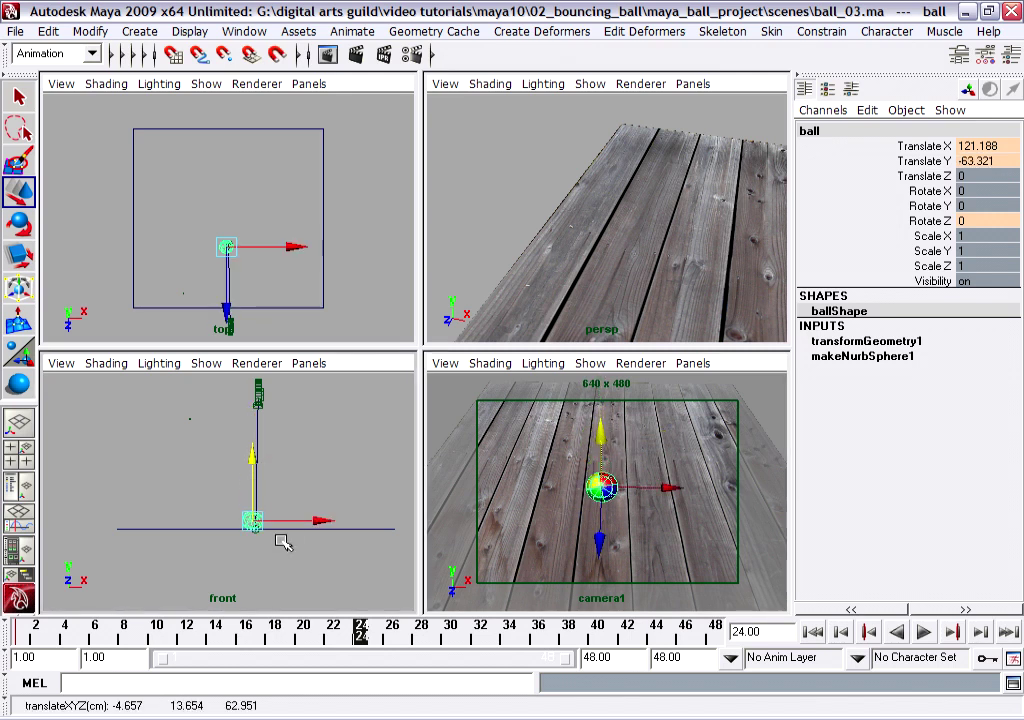
Rest the ball on the floor at about Translate X 125.6 and Translate Y -60.5, and key it at frame 24
{"action": "key", "text": "f"}
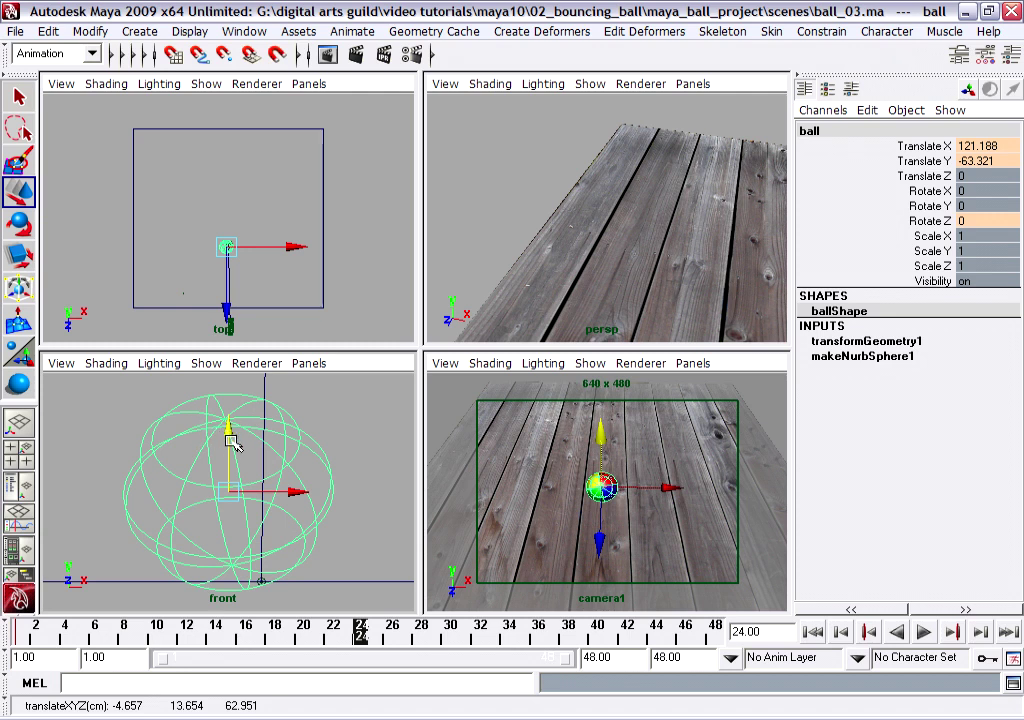
{"action": "mouse_move", "coordinate": [232, 441]}
{"action": "left_mouse_down"}
{"action": "mouse_move", "coordinate": [229, 393]}
{"action": "mouse_move", "coordinate": [242, 425]}
{"action": "left_mouse_up"}
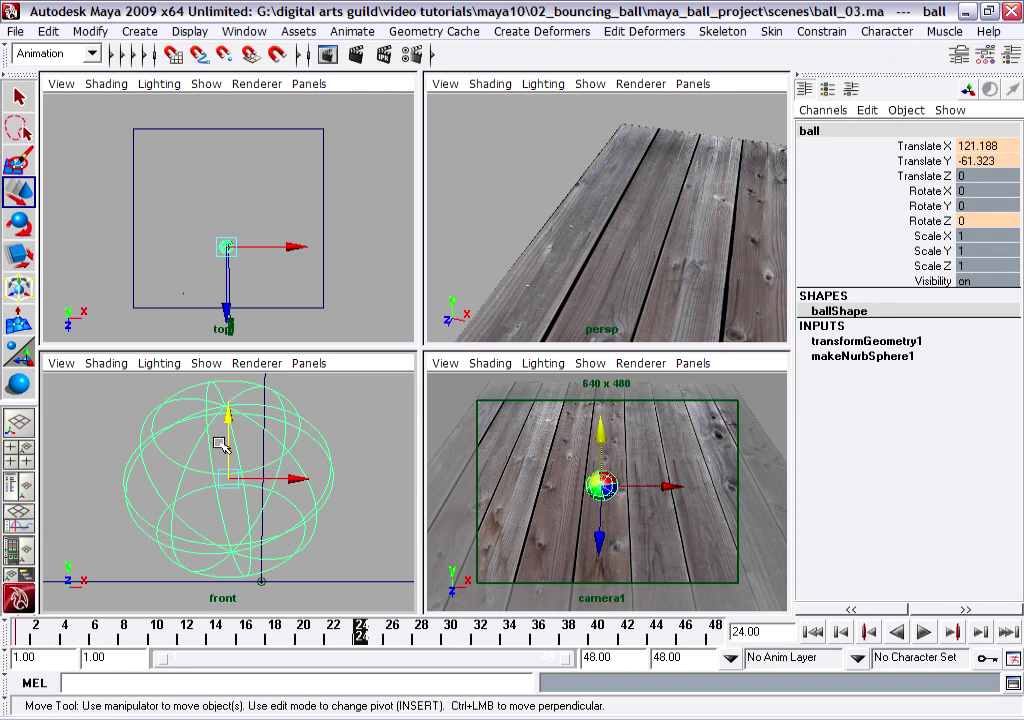
{"action": "left_click_drag", "start_coordinate": [229, 418], "coordinate": [264, 448]}
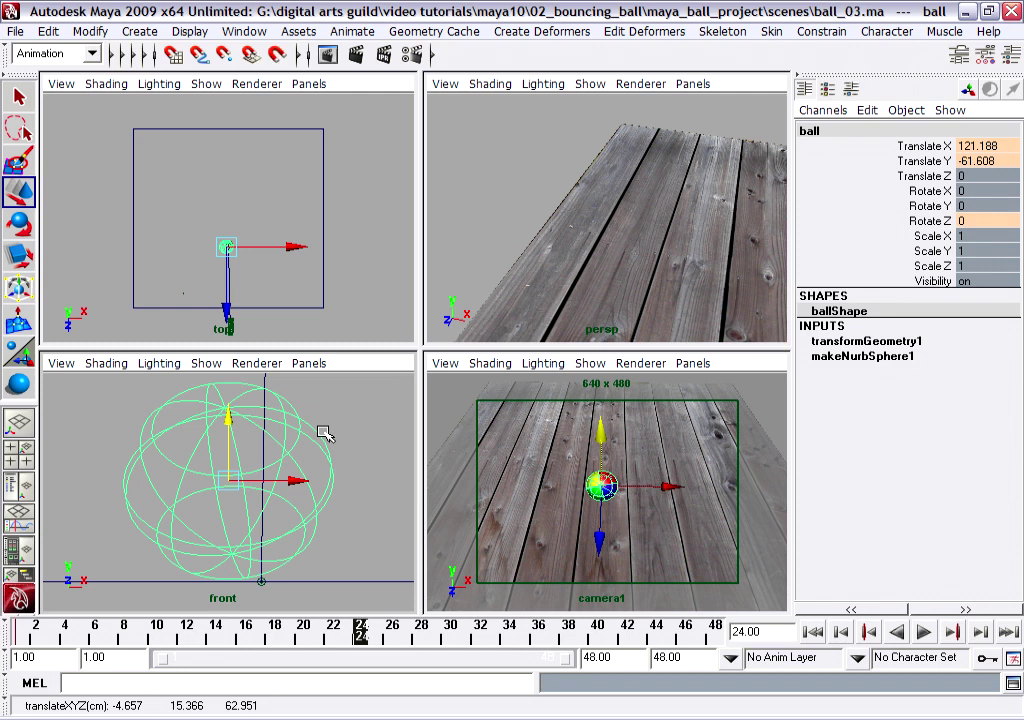
{"action": "key", "text": "shift+w"}
{"action": "key", "text": "shift+f"}
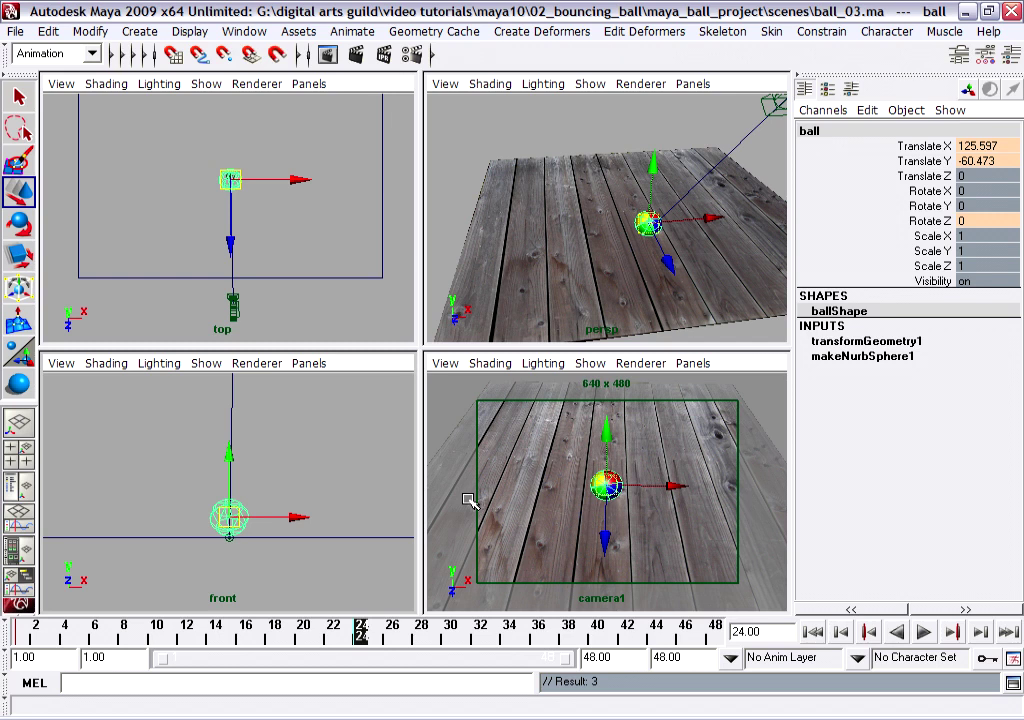
{"action": "left_click", "coordinate": [606, 484]}
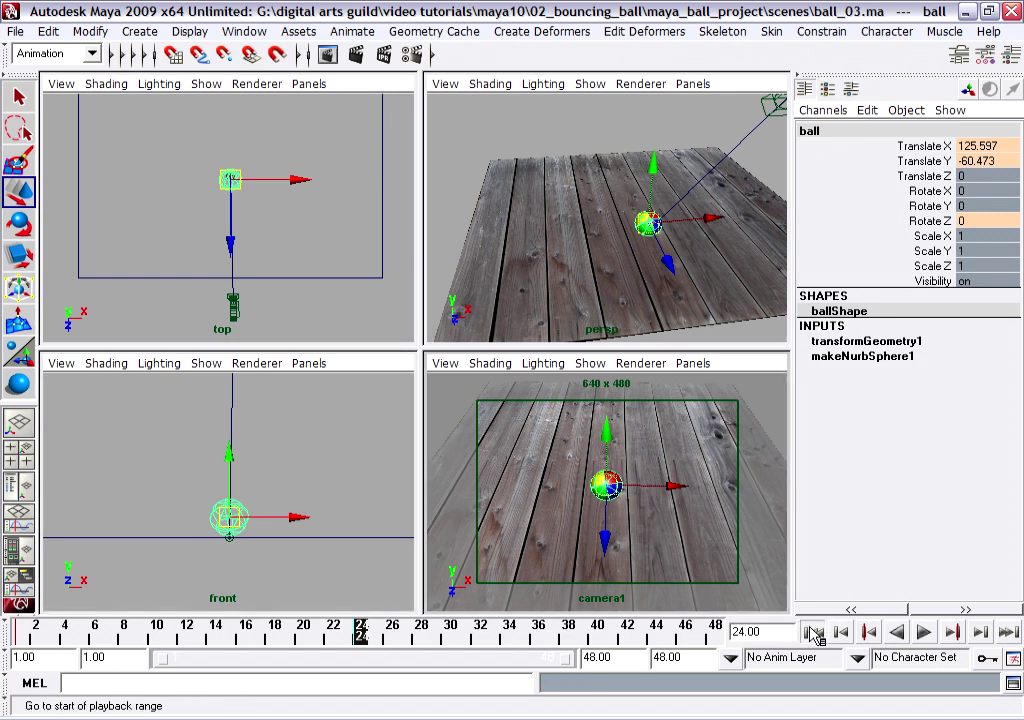
Play the ball's animation twice from the first frame in the camera1 view, and stop playback
{"action": "left_click", "coordinate": [813, 631]}
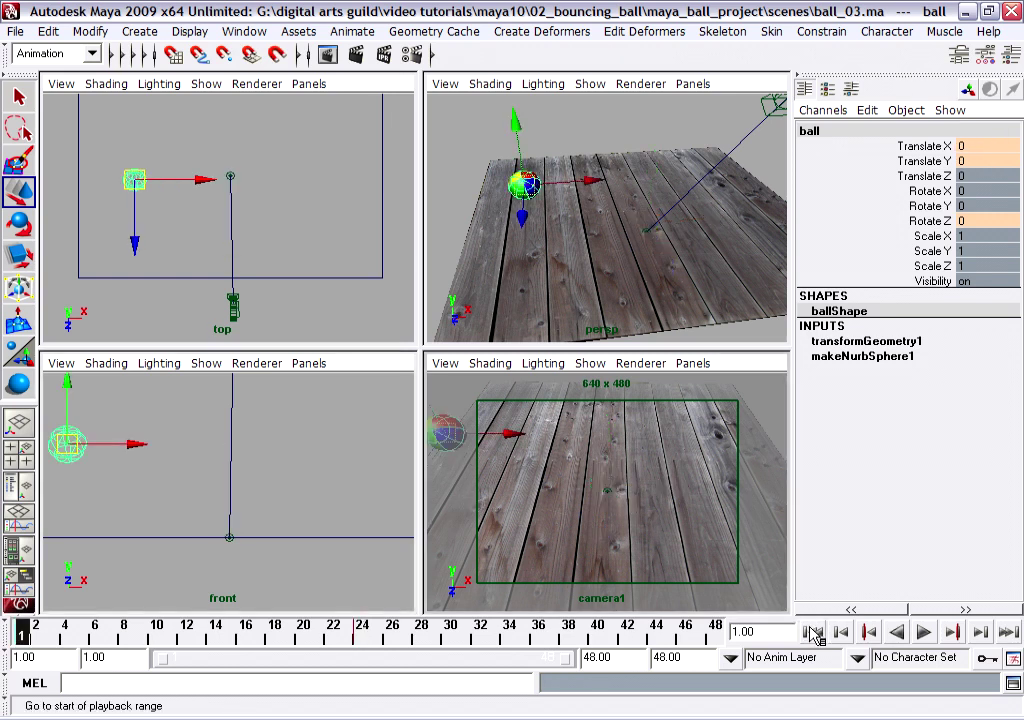
{"action": "left_click", "coordinate": [926, 634]}
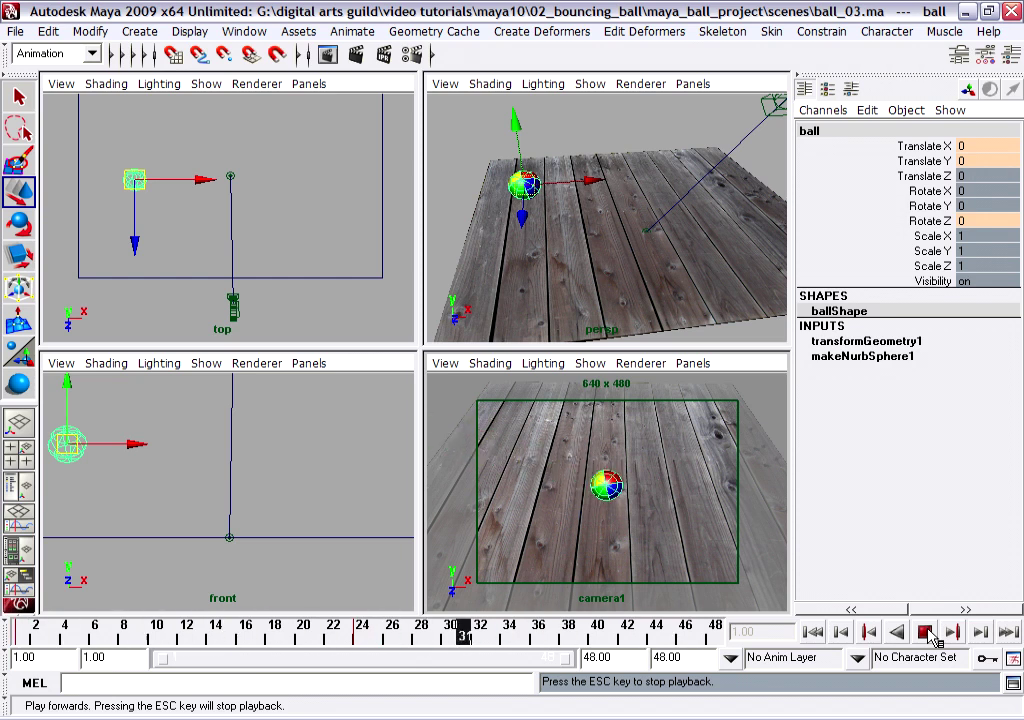
{"action": "left_click", "coordinate": [928, 633]}
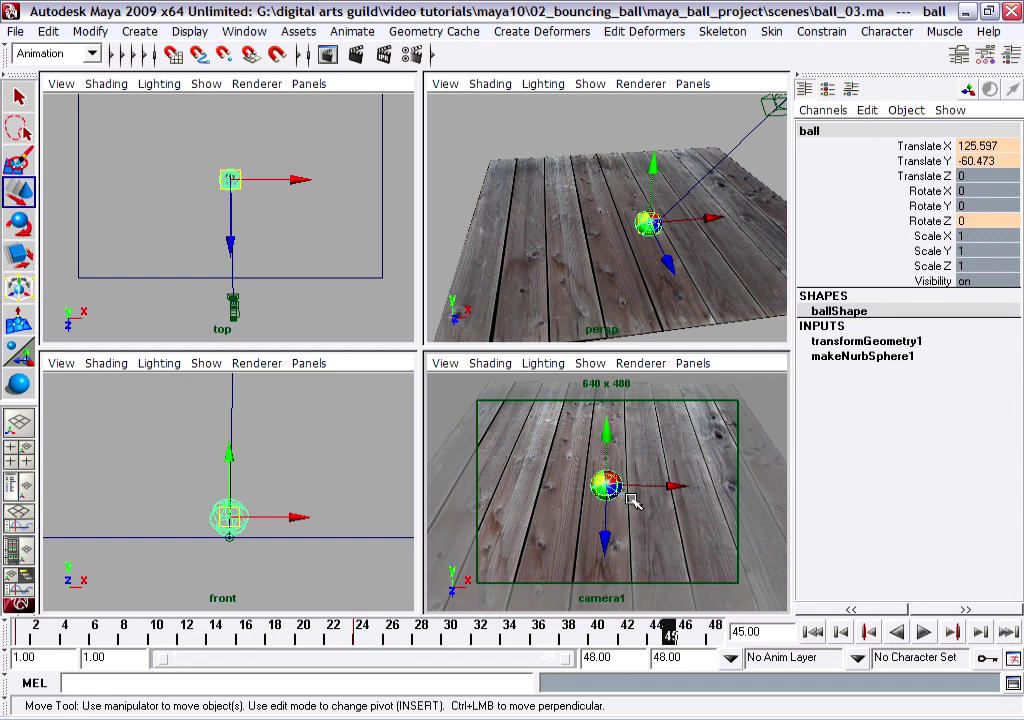
{"action": "left_click", "coordinate": [812, 632]}
{"action": "left_click", "coordinate": [925, 632]}
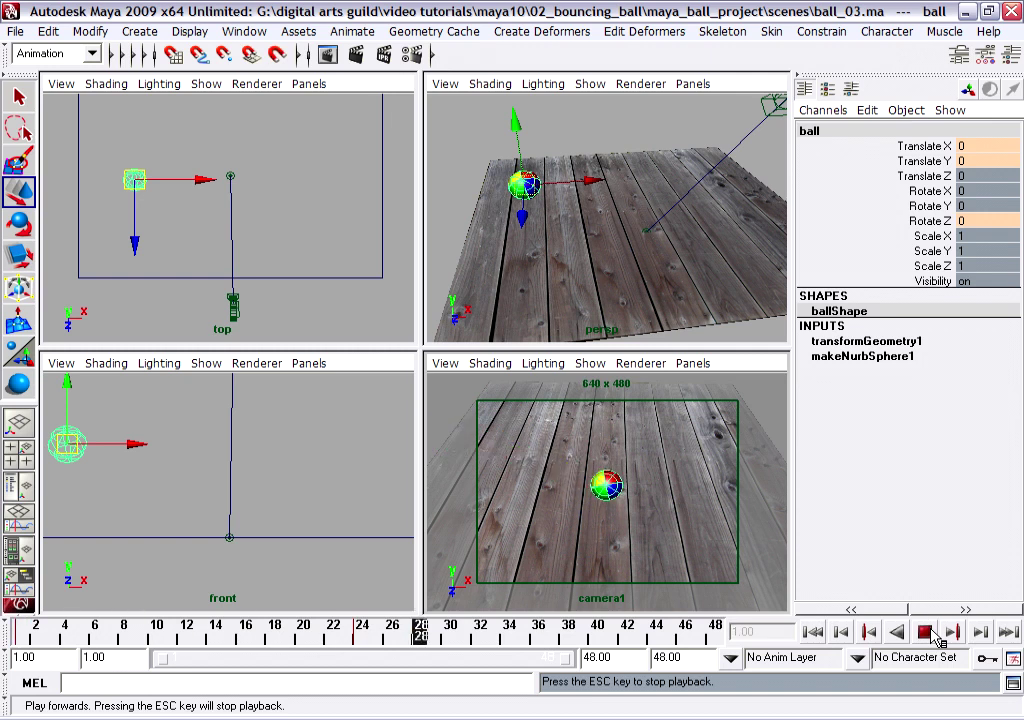
{"action": "left_click", "coordinate": [930, 634]}
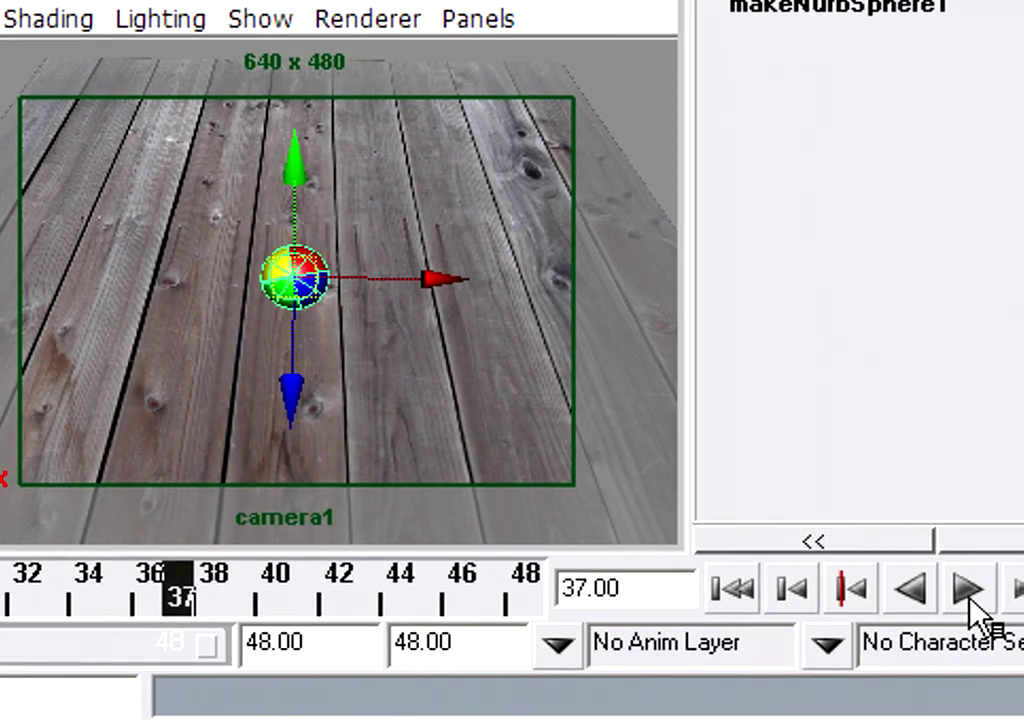
Set the playback speed to Play Every Frame, Max Real-time
{"action": "right_click", "coordinate": [76, 591]}
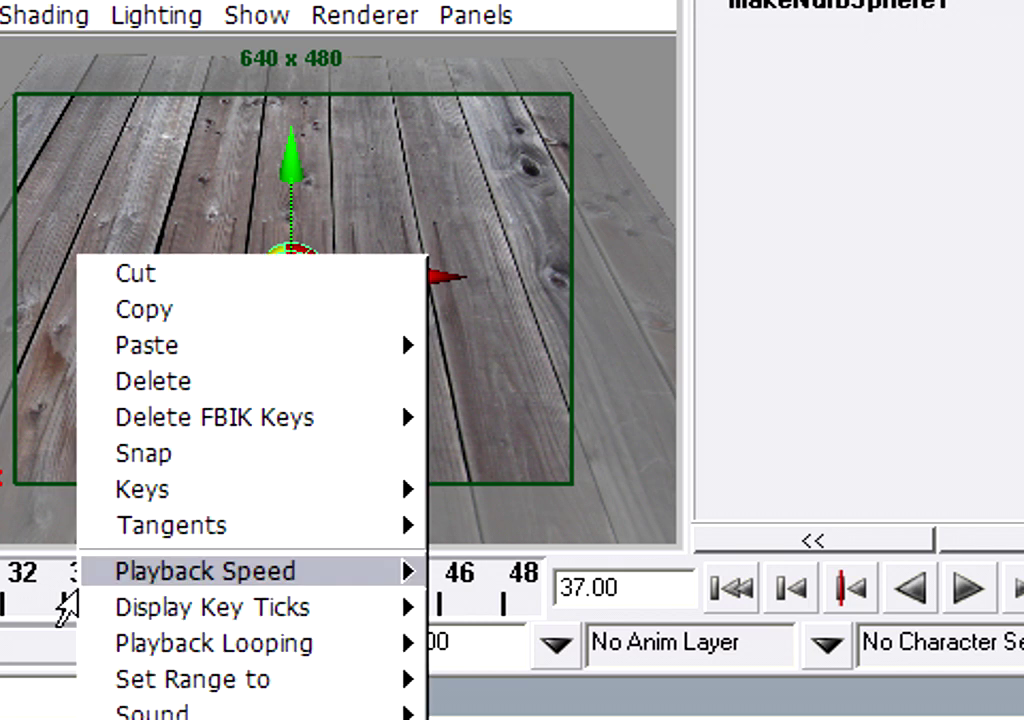
{"action": "mouse_move", "coordinate": [100, 588]}
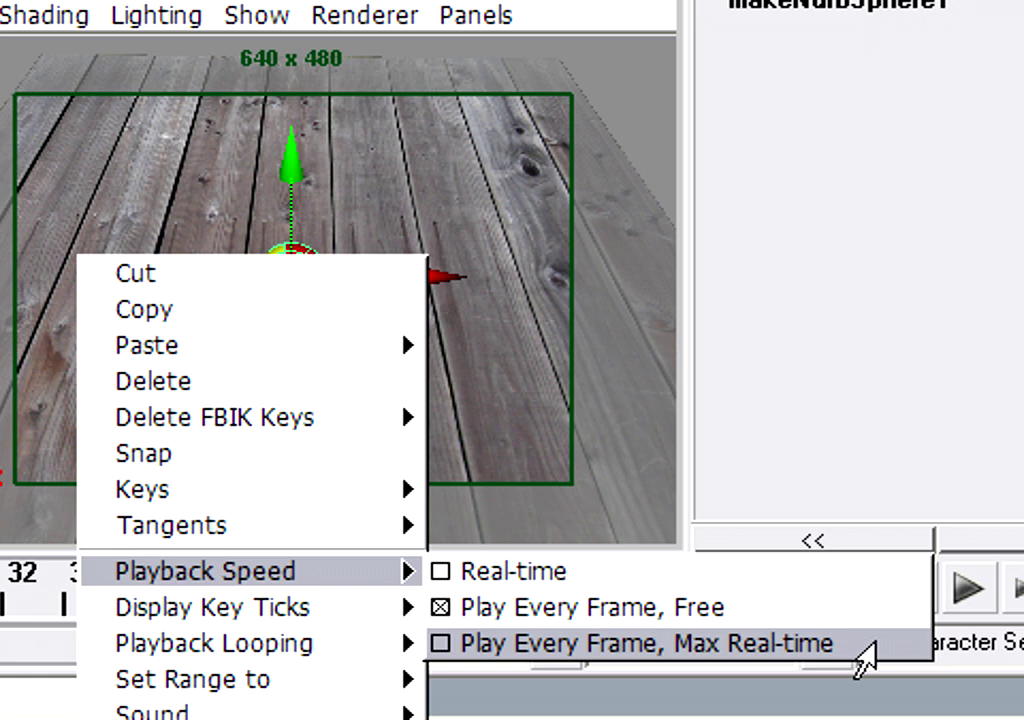
{"action": "left_click", "coordinate": [857, 645]}
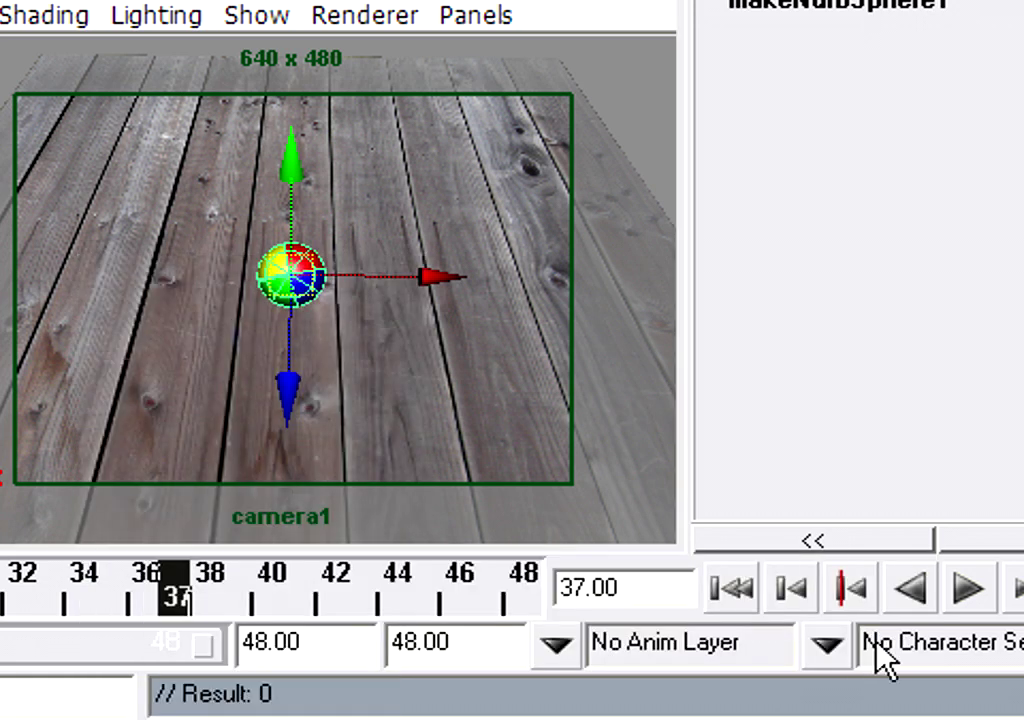
Replay the animation from the first frame to check the ball's motion at the new playback speed
{"action": "left_click", "coordinate": [737, 588]}
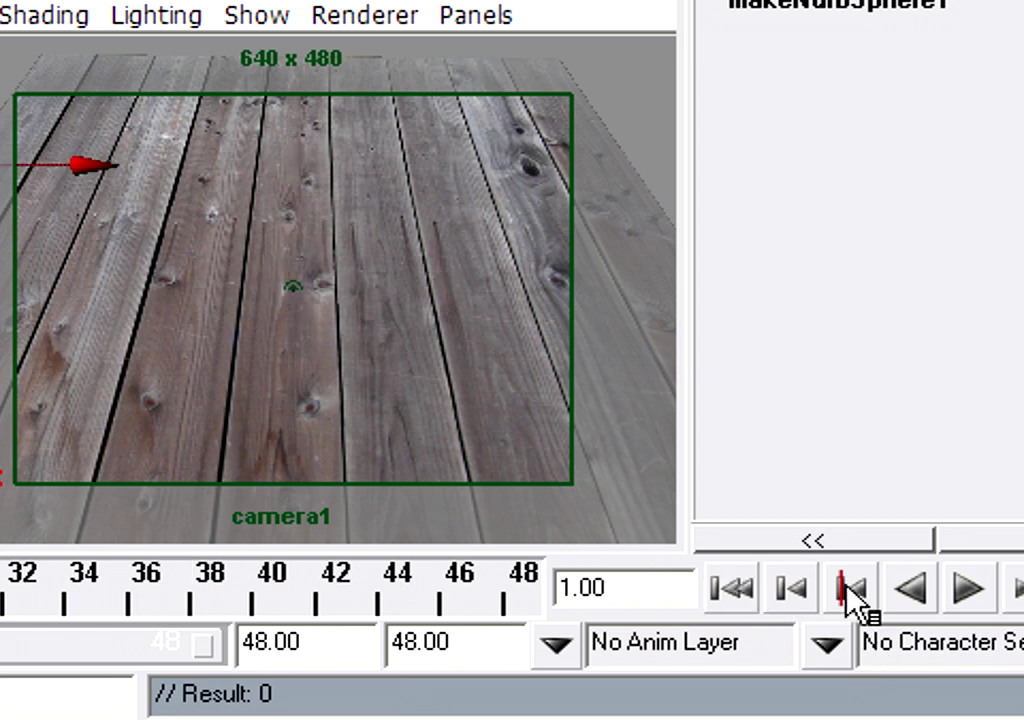
{"action": "left_click", "coordinate": [984, 591]}
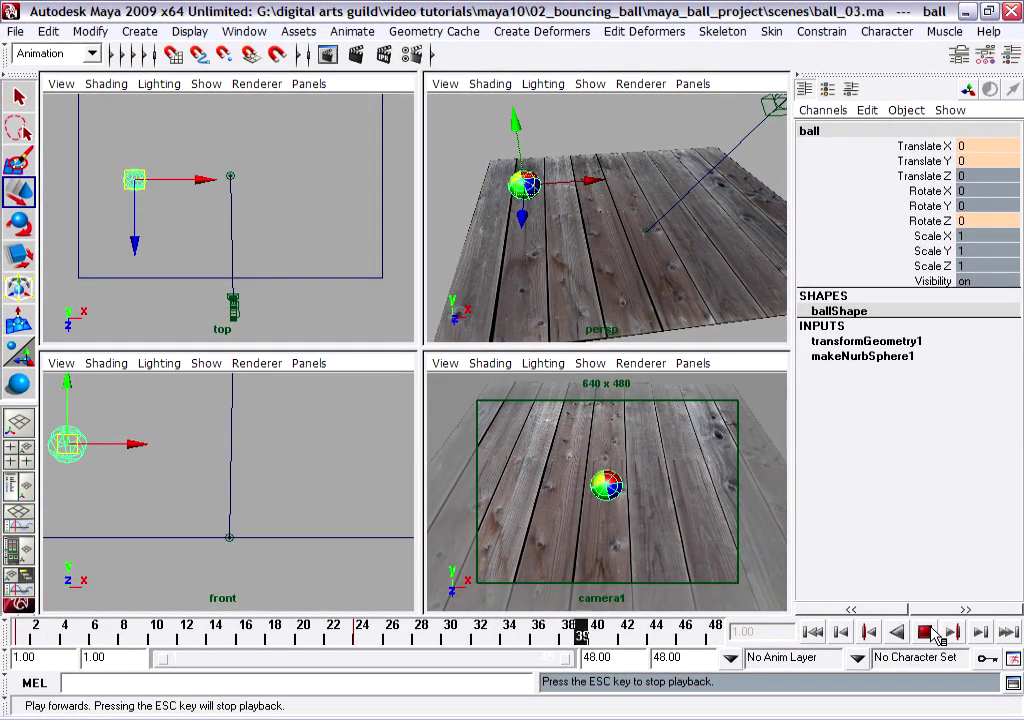
{"action": "key", "text": "Escape"}
{"action": "key", "text": "alt+v"}
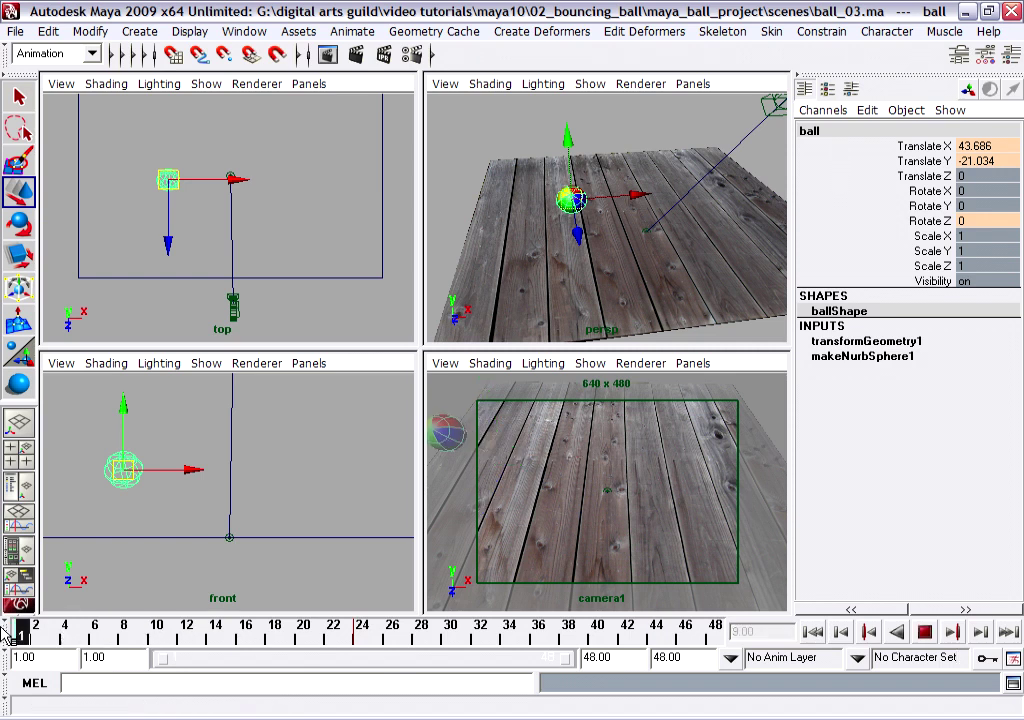
At frame 48, move the ball to about Translate X 302.4 and Translate Y -24.8, beyond the camera frame, and key it
{"action": "left_click", "coordinate": [396, 634]}
{"action": "key", "text": "alt+v"}
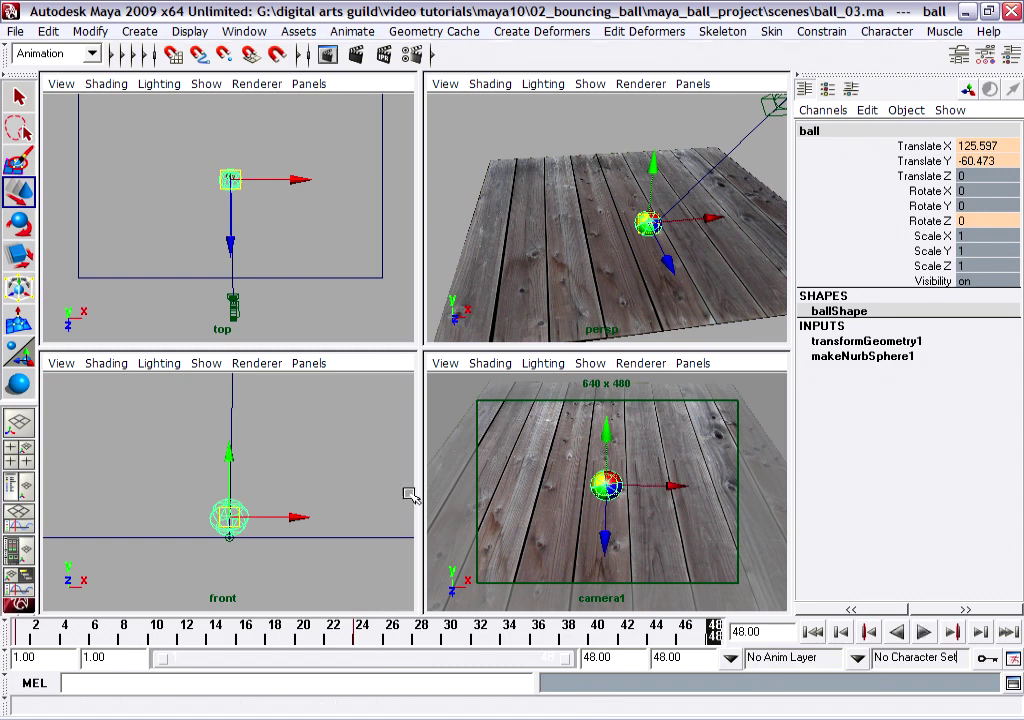
{"action": "left_click_drag", "start_coordinate": [240, 515], "coordinate": [449, 470]}
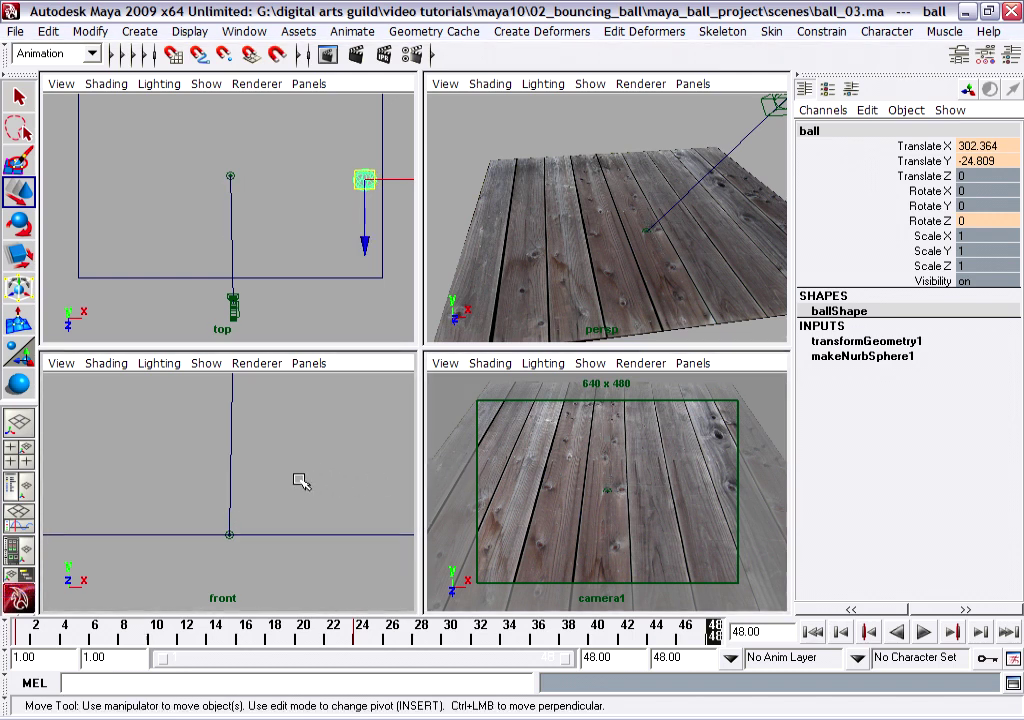
{"action": "scroll", "coordinate": [299, 478], "scroll_direction": "down", "scroll_amount": 4}
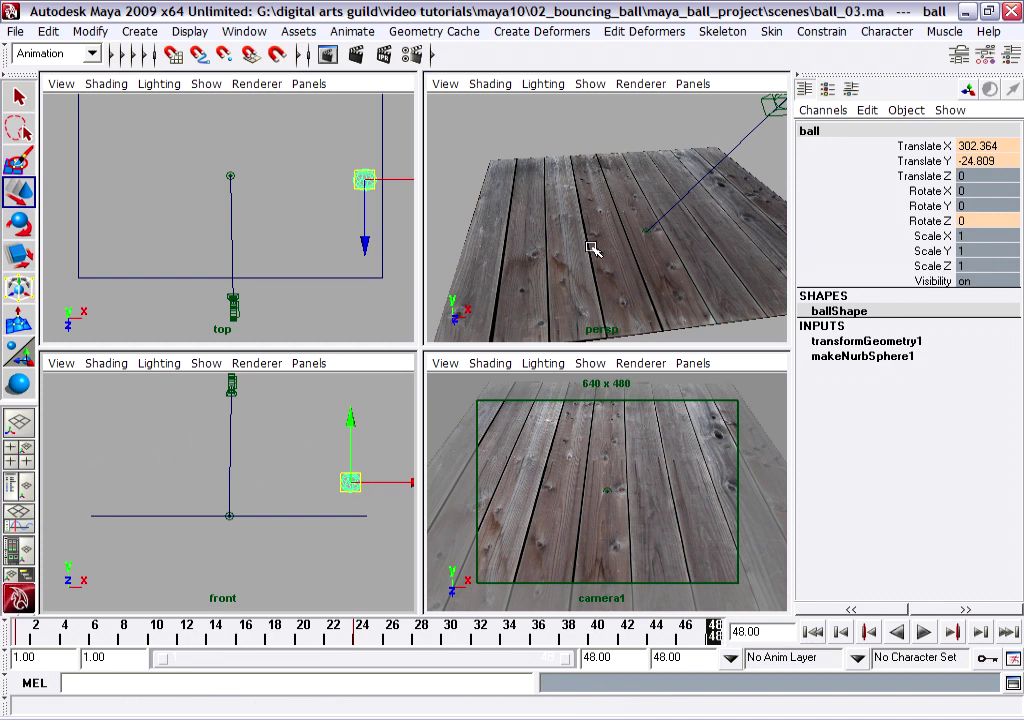
{"action": "scroll", "coordinate": [612, 224], "scroll_direction": "down", "scroll_amount": 3}
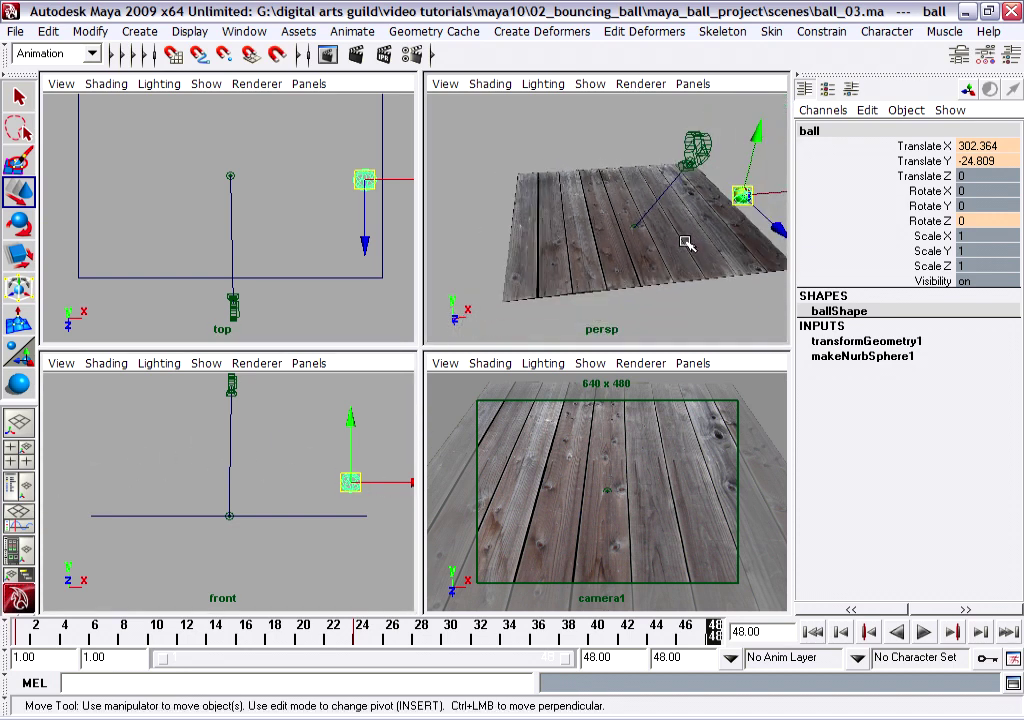
{"action": "left_click_drag", "start_coordinate": [686, 243], "coordinate": [757, 235], "text": "alt"}
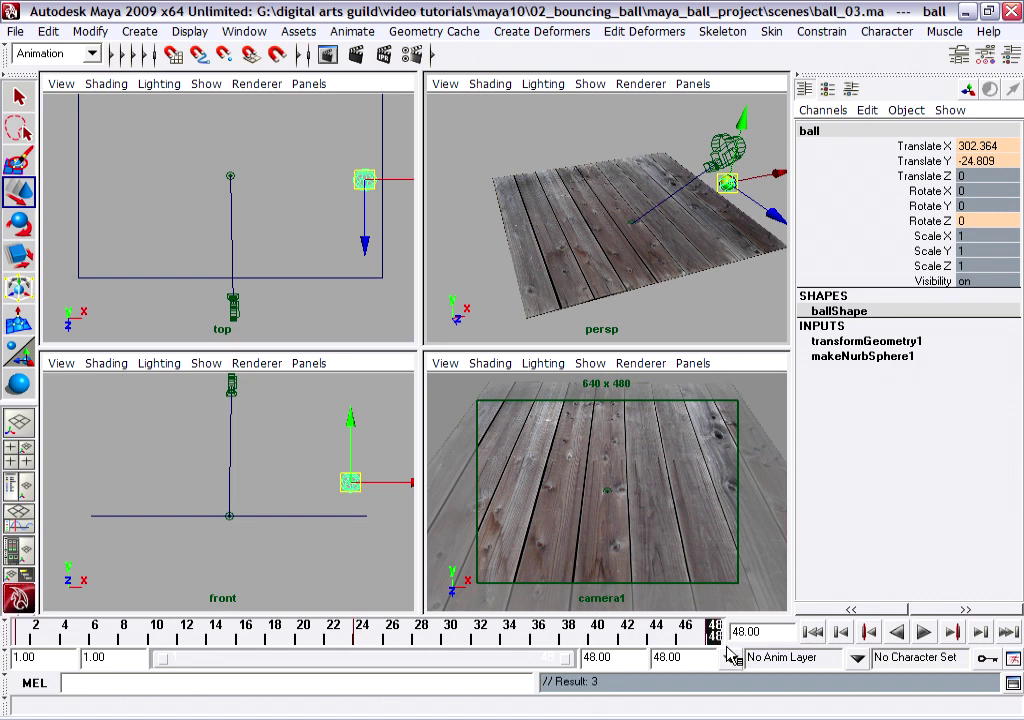
Play the ball's full path through its three keyed positions from the first frame, and stop playback
{"action": "key", "text": "alt+v"}
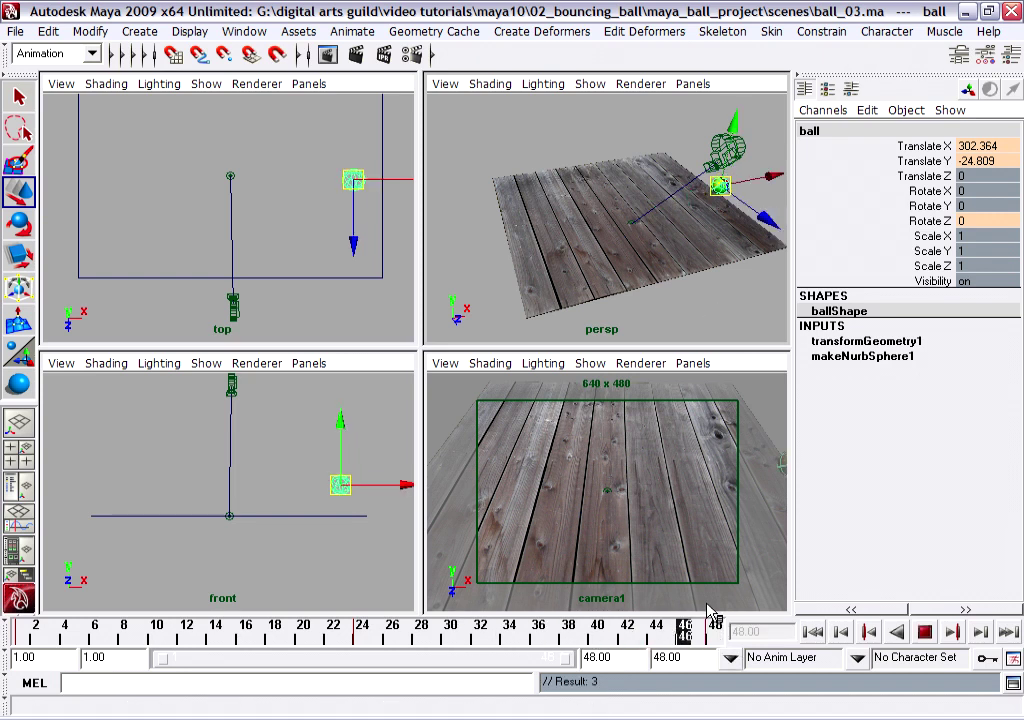
{"action": "key", "text": "alt+v"}
{"action": "left_click", "coordinate": [814, 636]}
{"action": "left_click", "coordinate": [924, 632]}
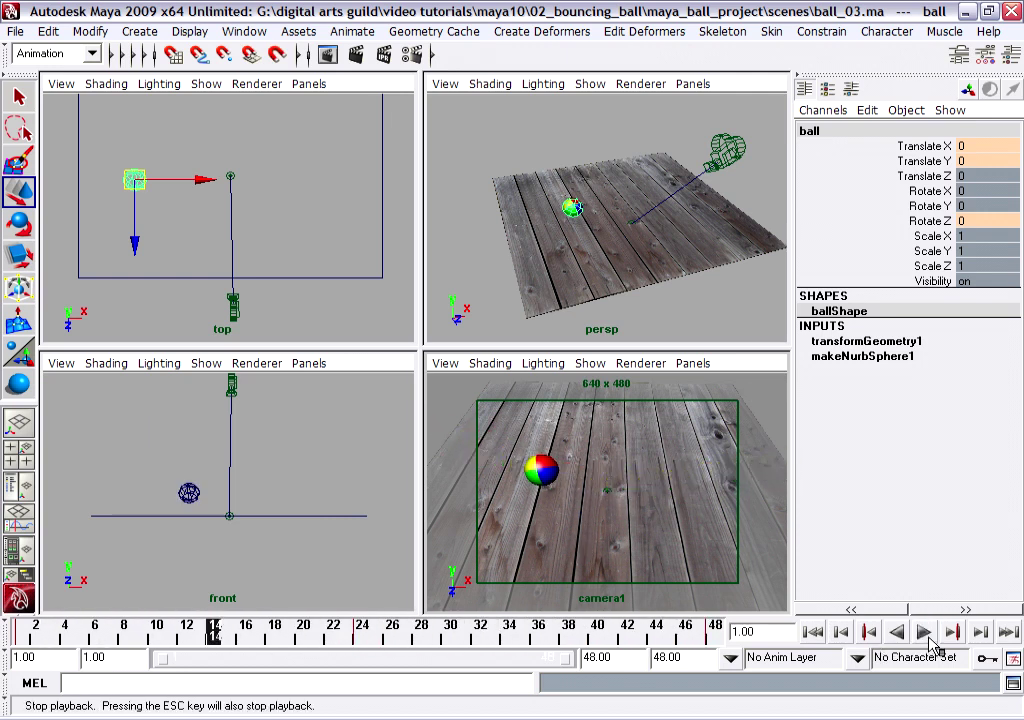
{"action": "left_click", "coordinate": [924, 631]}
Deselect the ball, play the animation from the first frame in the front view to examine its path, and stop playback
{"action": "left_click", "coordinate": [318, 532]}
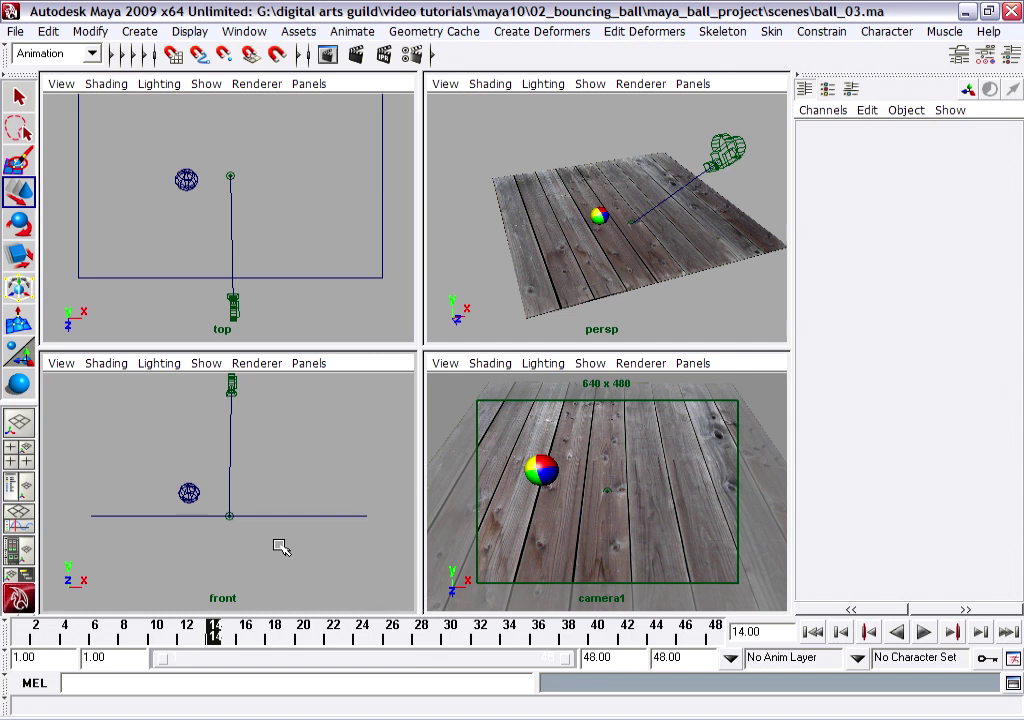
{"action": "left_click", "coordinate": [812, 631]}
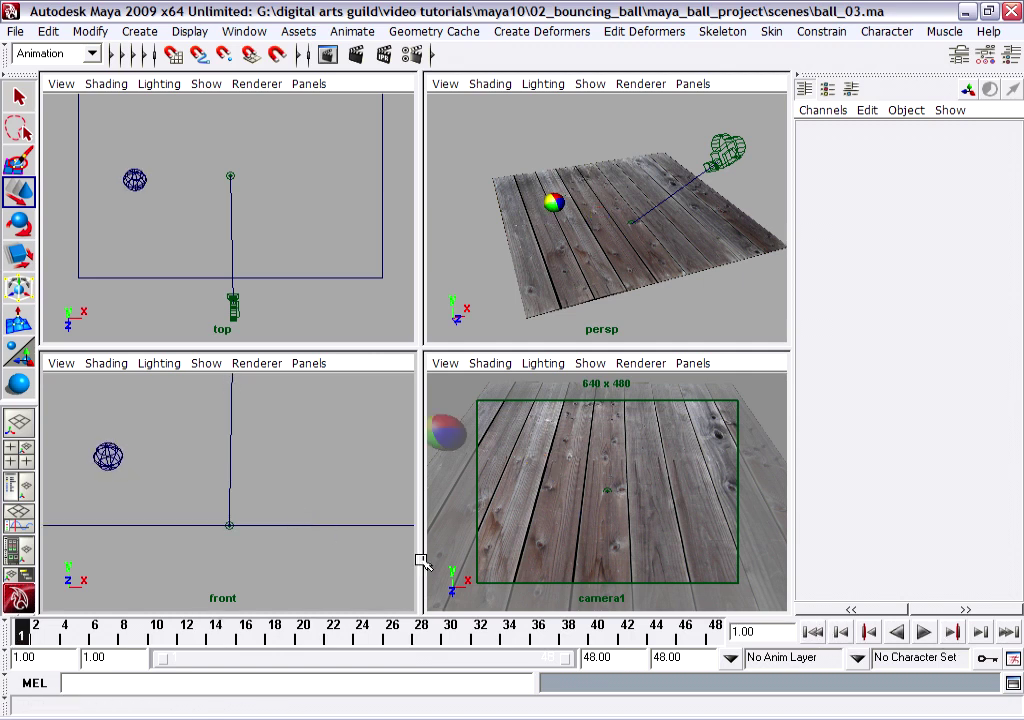
{"action": "left_click", "coordinate": [924, 631]}
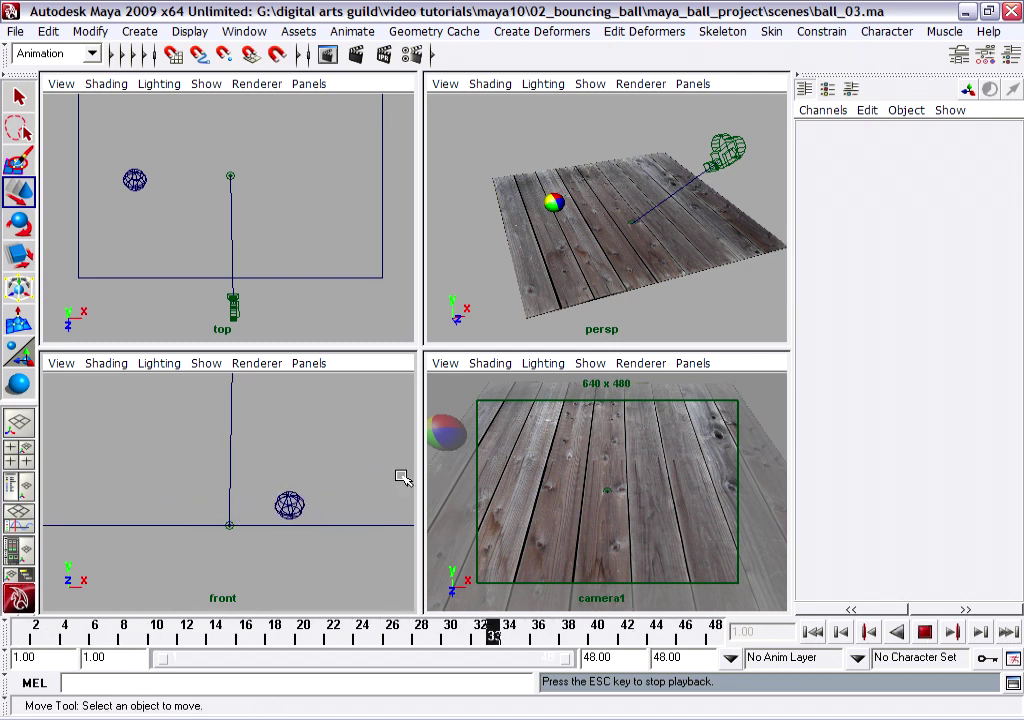
{"action": "left_click", "coordinate": [925, 633]}
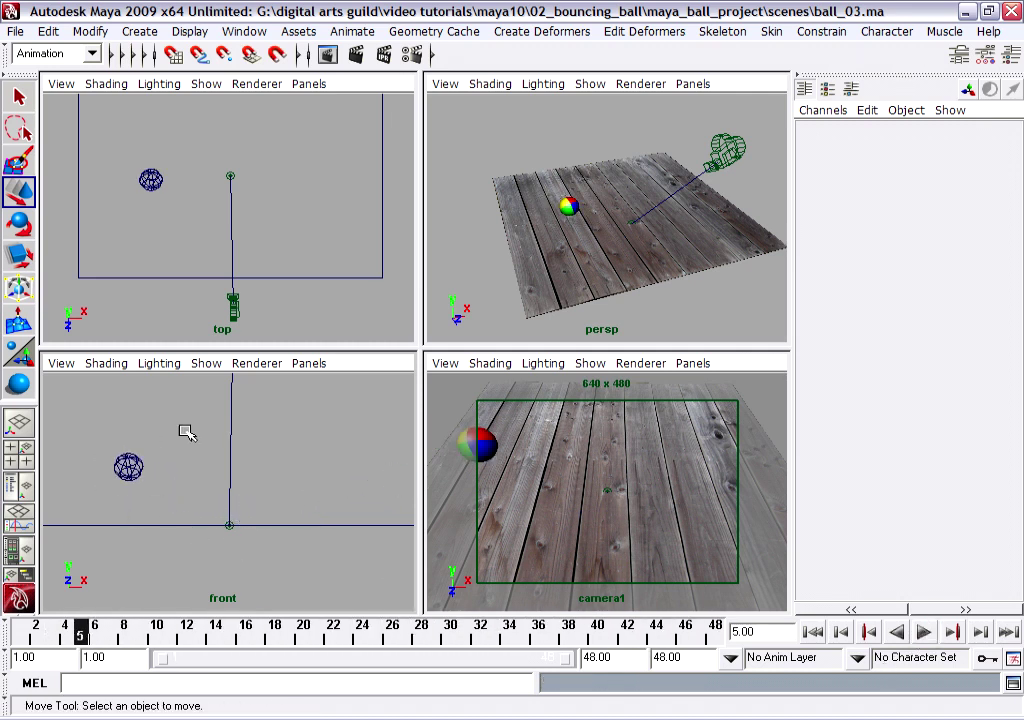